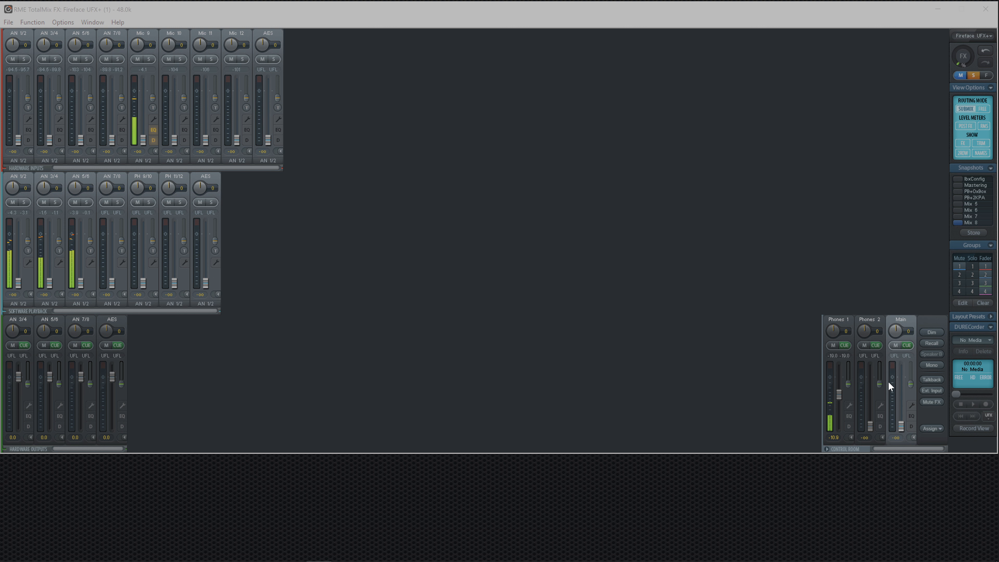
In the Main submix, raise the Main output to about −50 dB and set Mic 9 and the AN 1/2 playback to 0 dB
click(892, 389)
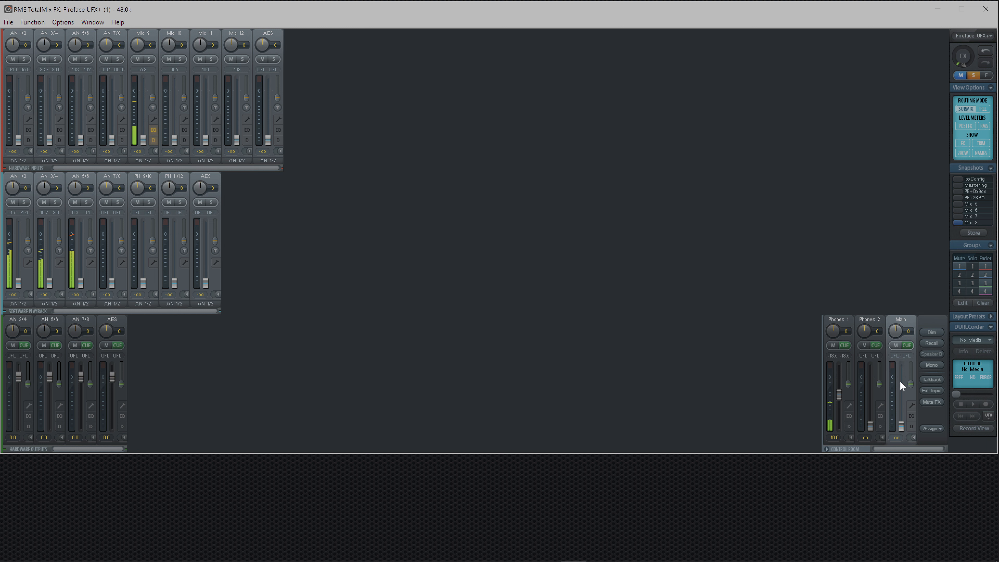
scroll(900, 425, up, 1)
drag(899, 422, 900, 420)
ctrl+click(143, 139)
ctrl+click(18, 280)
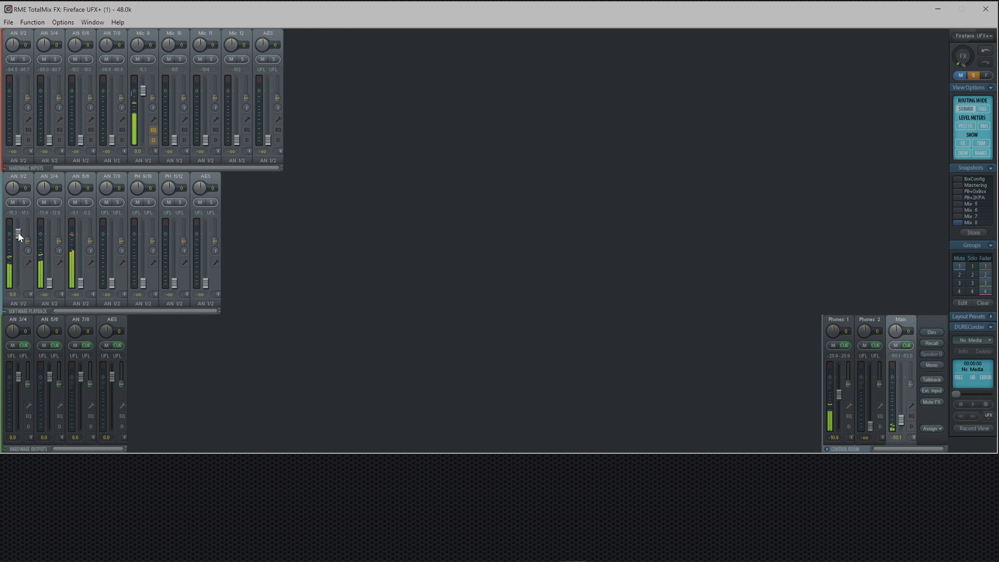
Pull the AN 1/2 playback fader and the Main output fader fully down
drag(18, 236, 13, 326)
drag(901, 419, 904, 437)
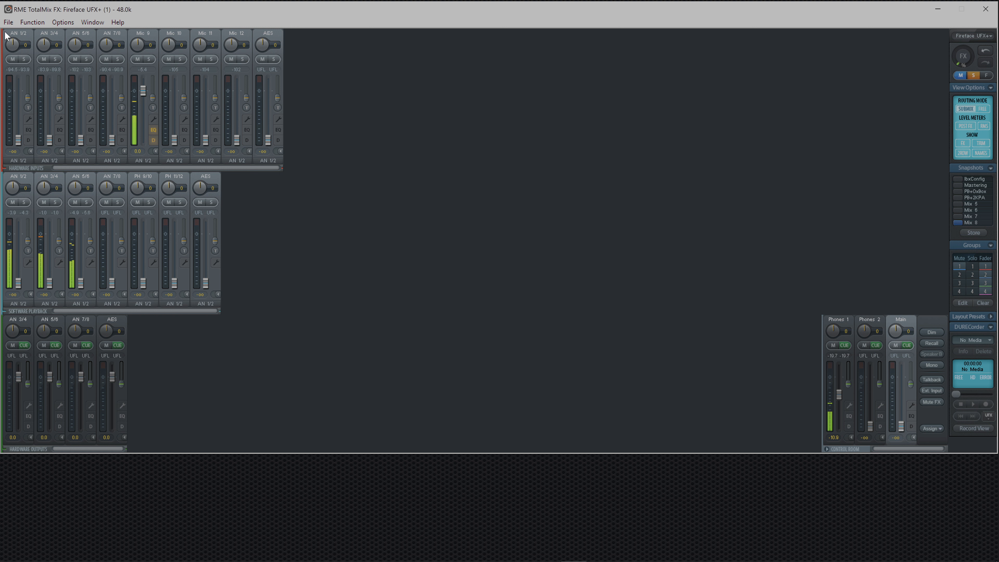
Rename the hardware inputs Mic 9 as Vox and Mic 10 as Git
double_click(149, 32)
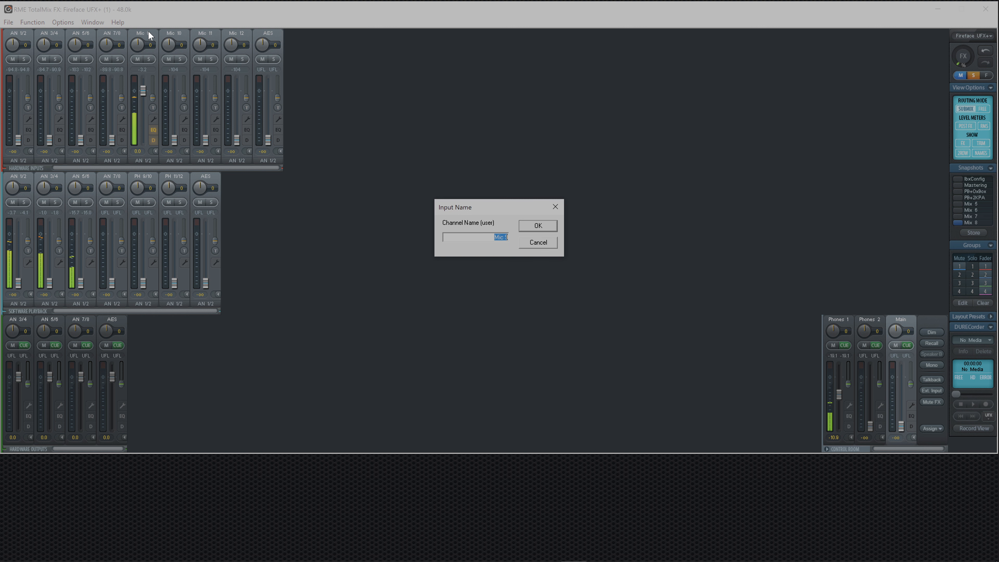
key(BackSpace)
text(Vox)
key(Return)
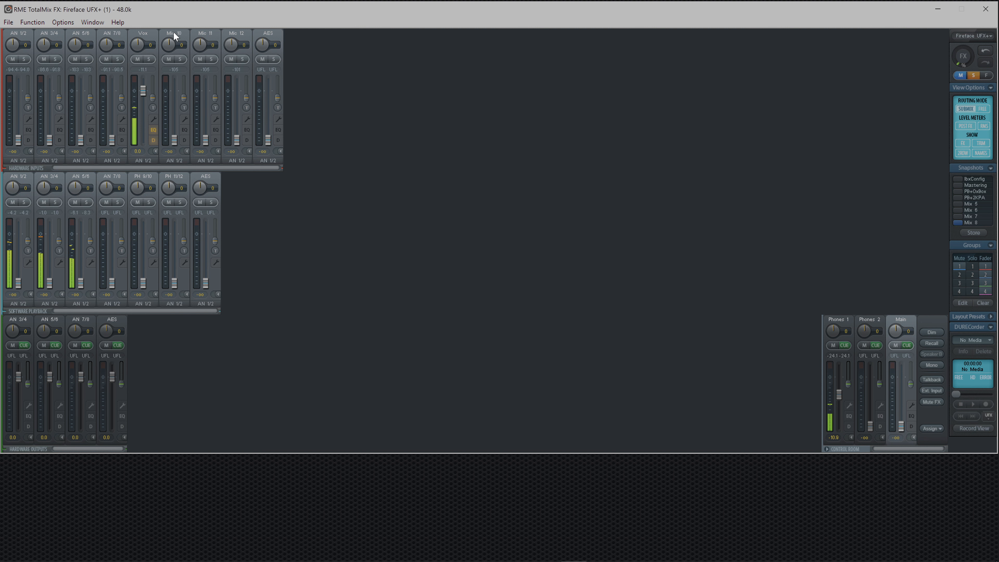
double_click(174, 33)
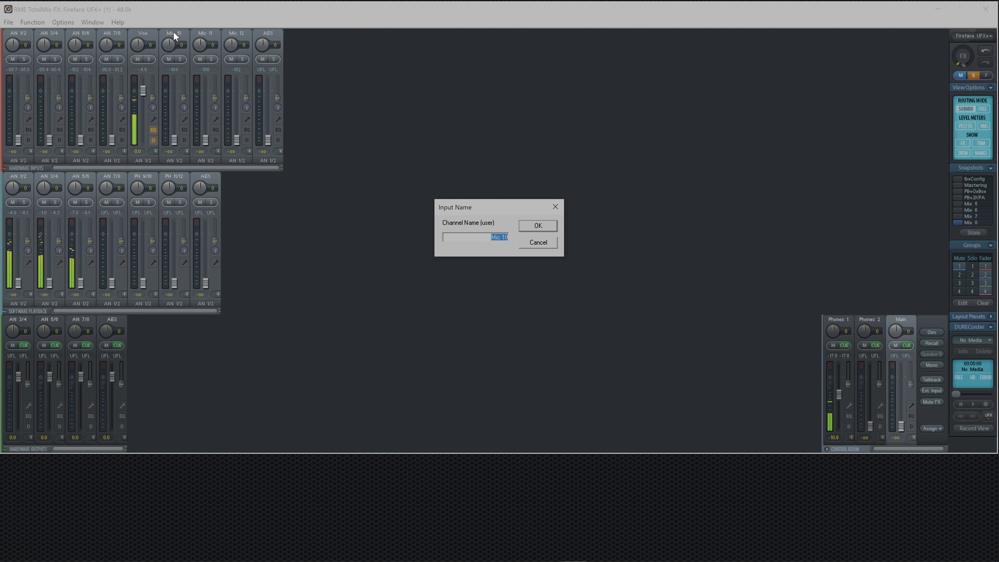
key(BackSpace)
text(Gt)
key(Return)
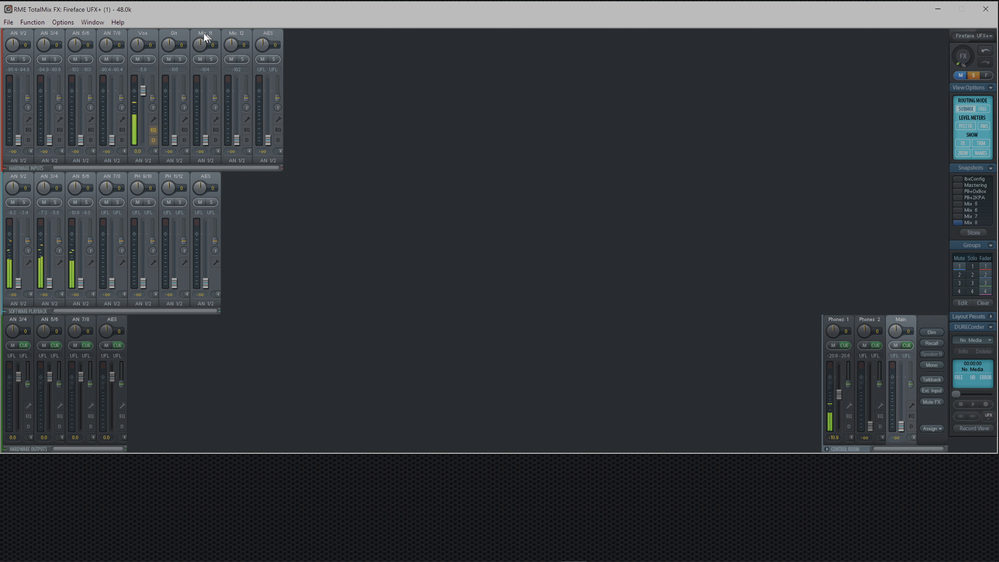
Rename the hardware inputs AN 1/2 as Keys and AN 3/4 as Bass
double_click(19, 31)
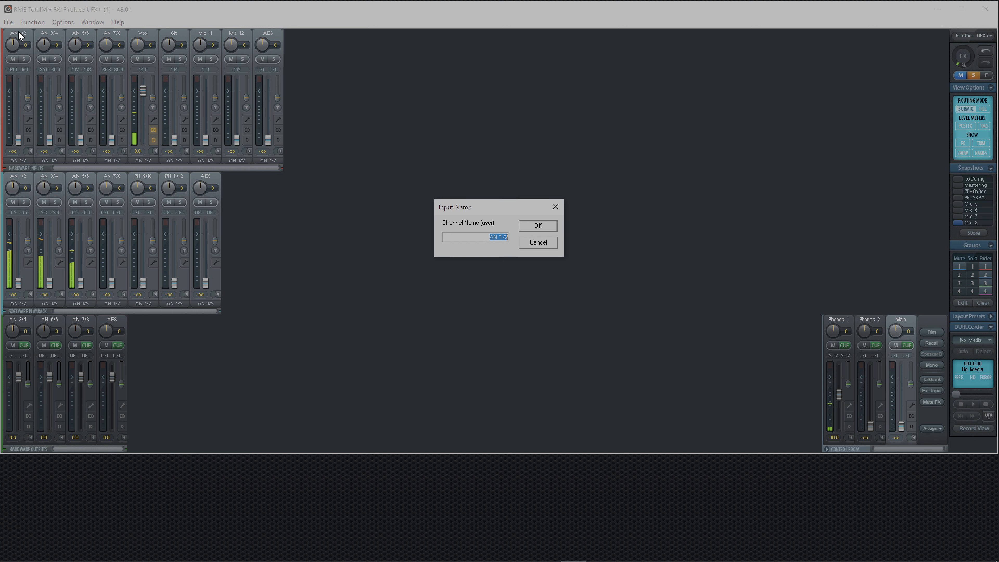
text(Keys)
key(Return)
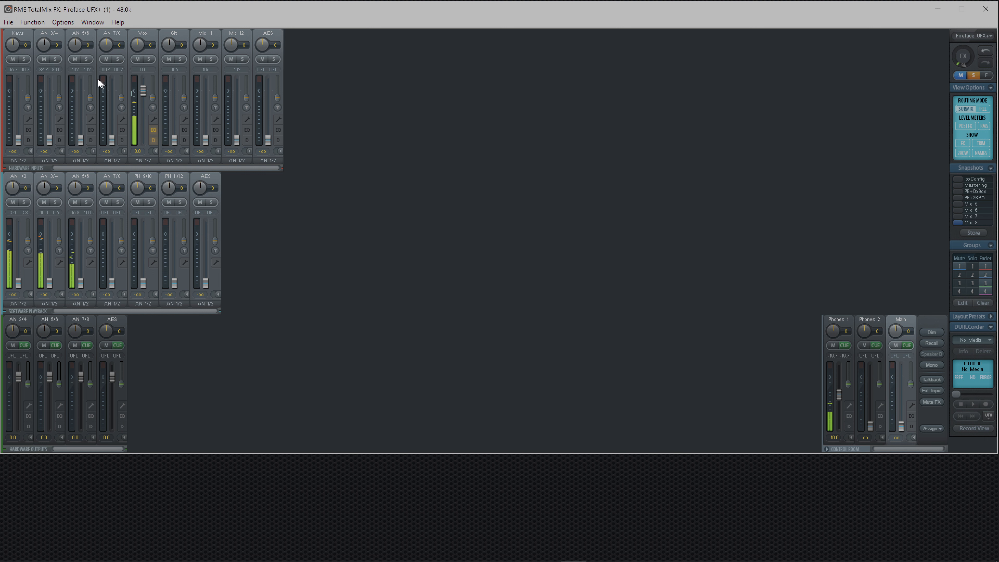
double_click(52, 31)
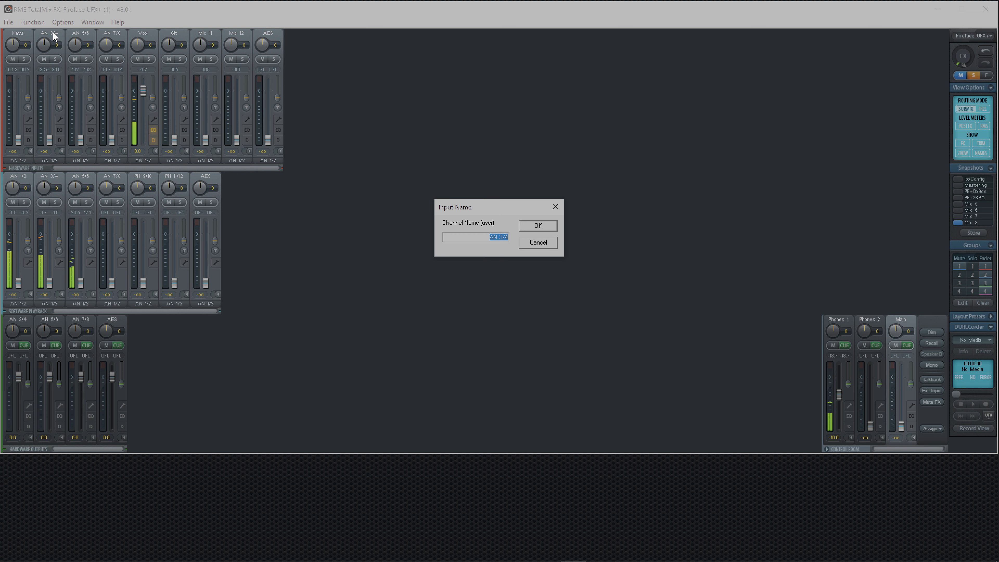
text(Bass)
key(Return)
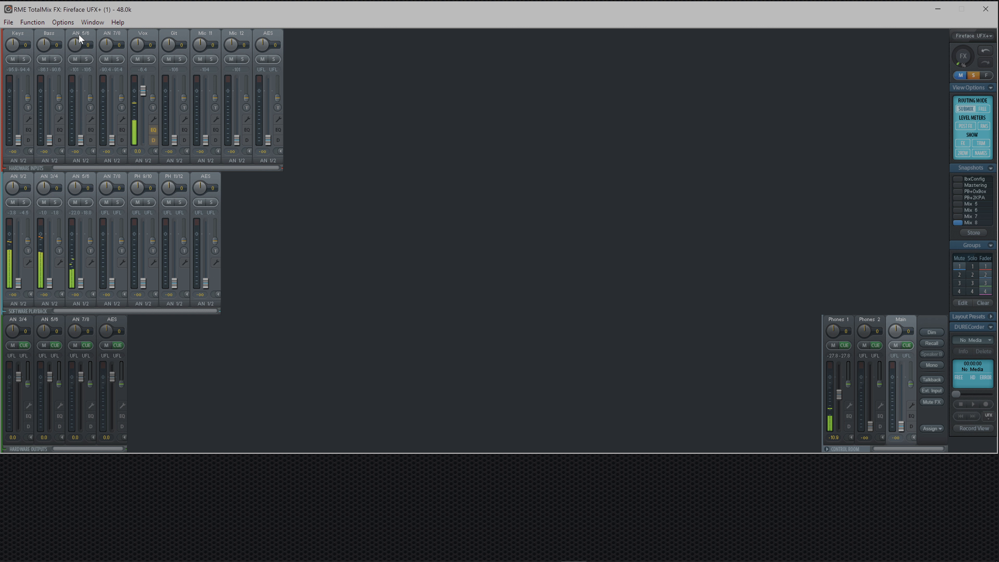
Rename the hardware input AN 5/6 as Drums
double_click(79, 30)
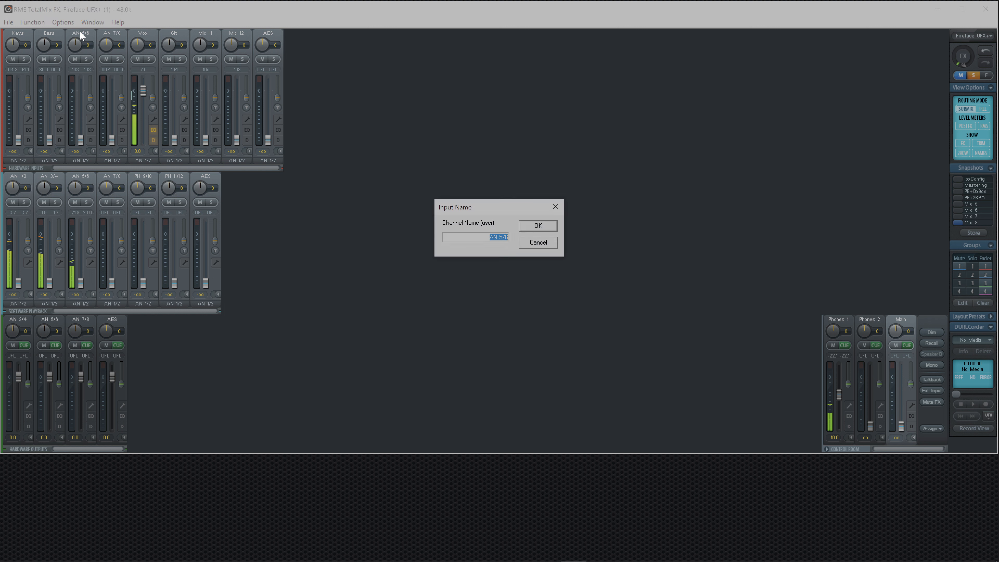
text(Drums)
key(Return)
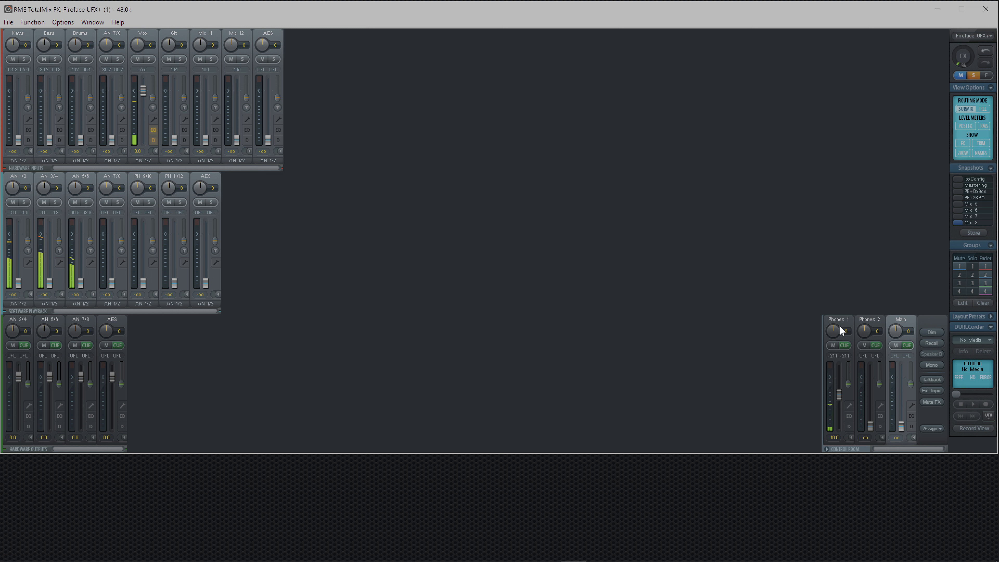
Switch between the Phones 1 and Main submixes to compare their input routing
click(828, 377)
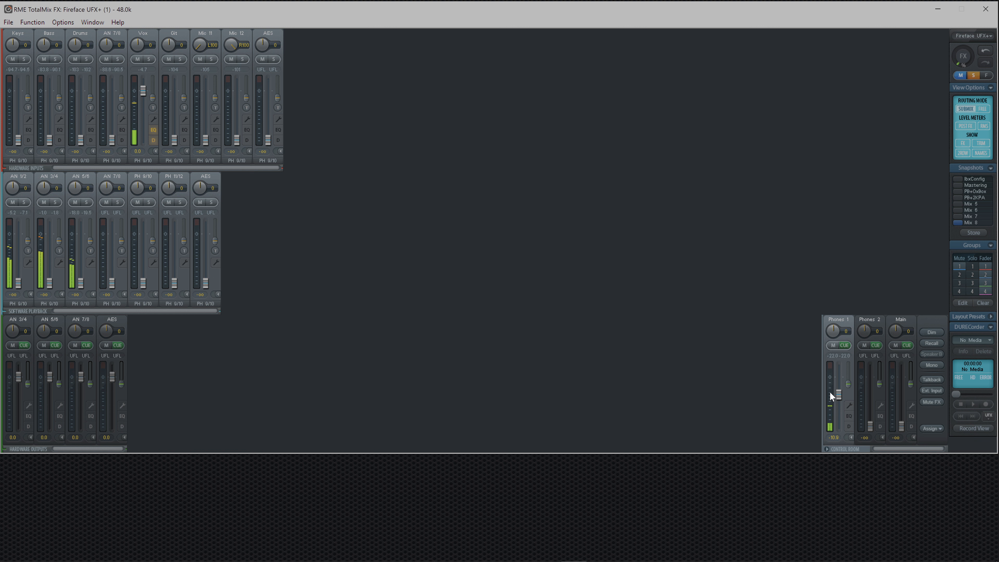
click(893, 383)
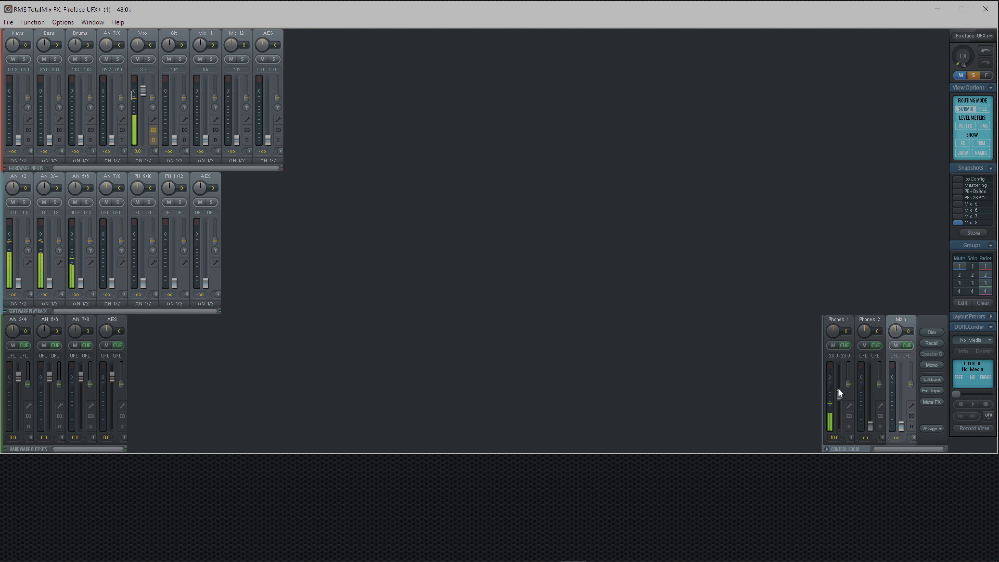
click(828, 382)
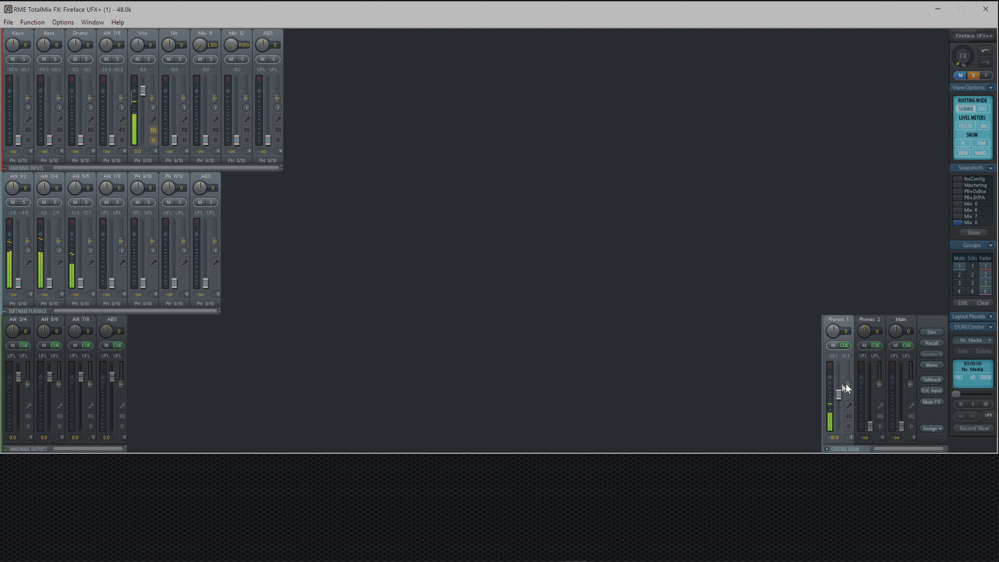
click(891, 381)
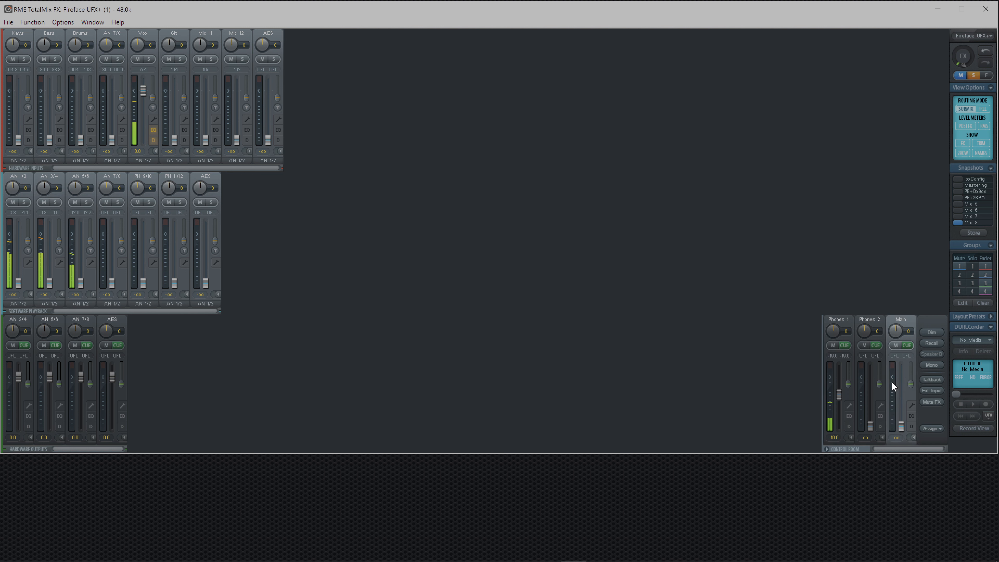
In the Phones 1 submix, set Git to about −5.1 dB, Drums to −14.8 dB, Bass to −10 dB and Keys to −4.9 dB
click(829, 381)
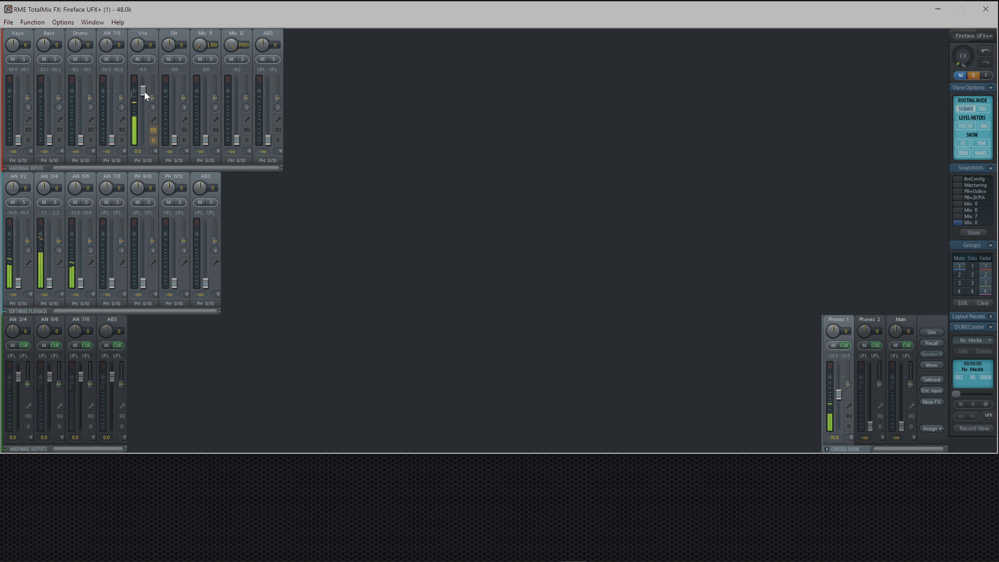
drag(173, 138, 180, 97)
drag(81, 140, 82, 111)
drag(49, 140, 49, 102)
drag(18, 138, 81, 115)
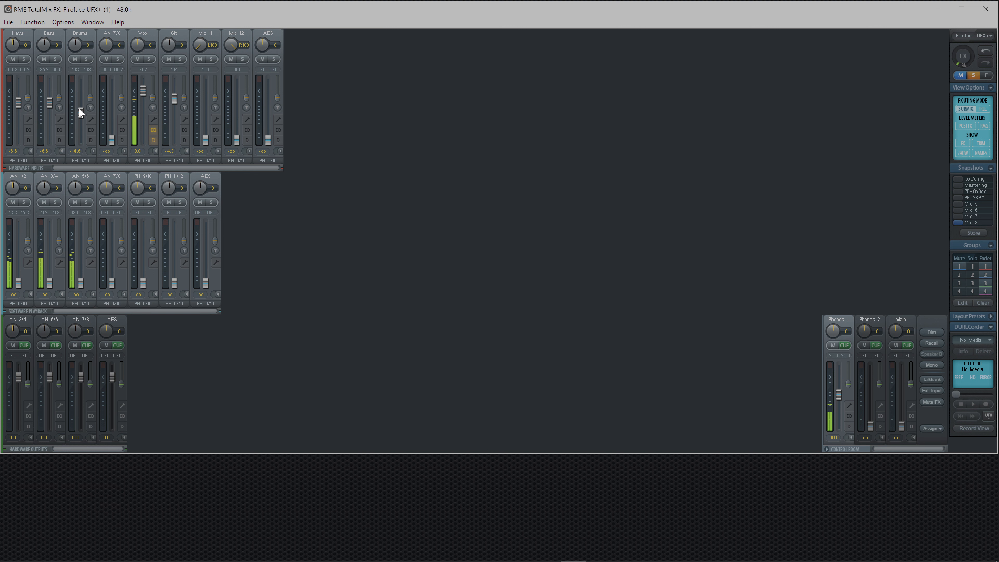
drag(49, 101, 19, 97)
drag(176, 95, 174, 97)
Raise Phones 2 to about −10.5 dB and mix Drums about −38, Keys −4.6, Git −5.1, Bass −31 and Vox 0 dB into it
click(861, 379)
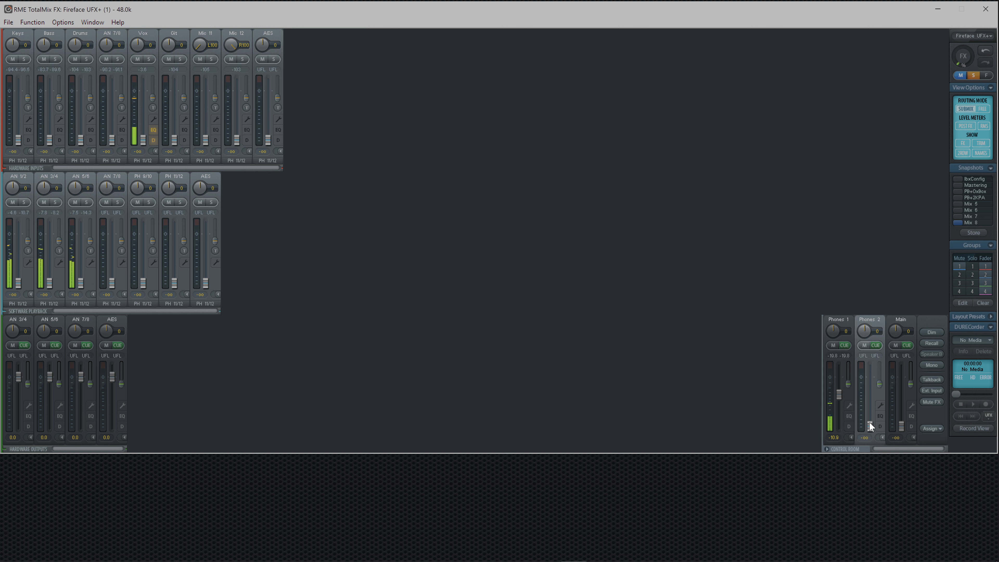
drag(870, 424, 871, 393)
drag(82, 138, 81, 125)
drag(19, 135, 21, 97)
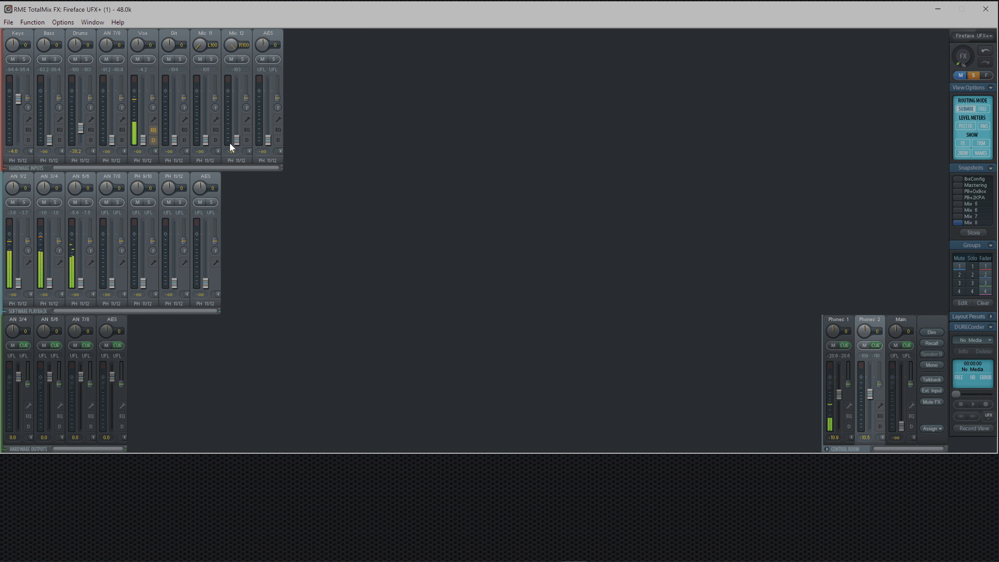
drag(174, 139, 174, 104)
drag(49, 141, 50, 123)
ctrl+click(142, 138)
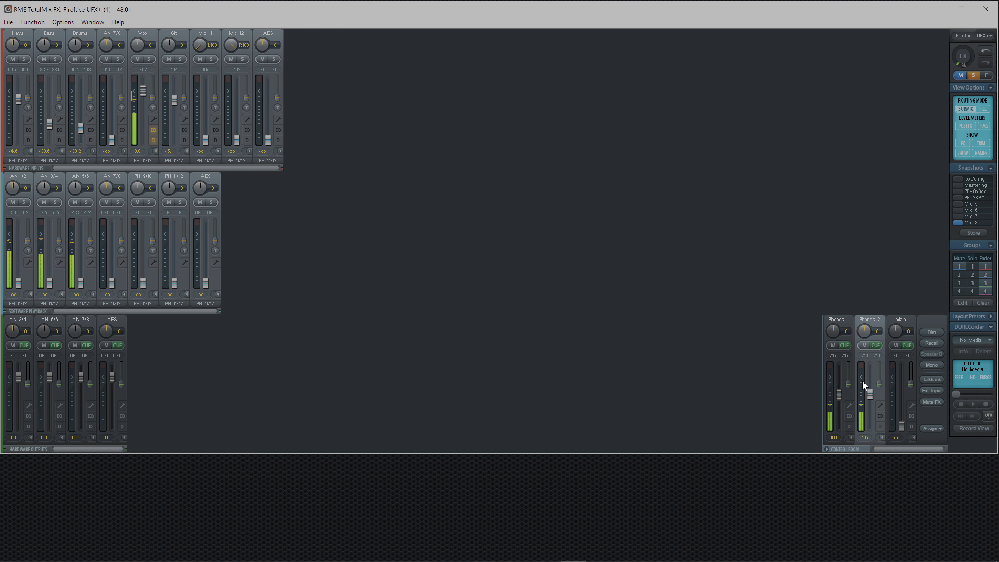
Switch between the Phones 1 and Phones 2 submixes to compare their fader levels
click(830, 379)
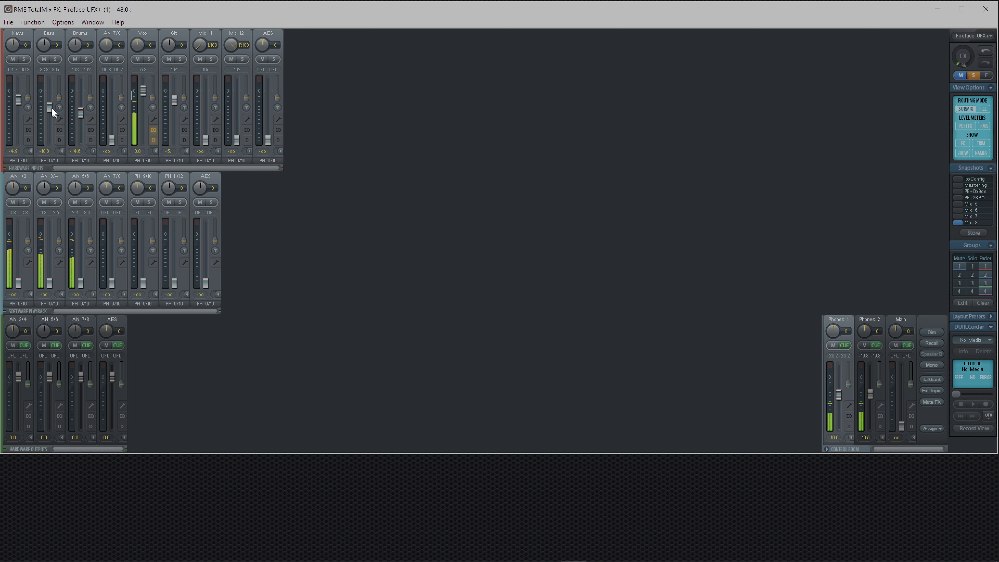
click(862, 388)
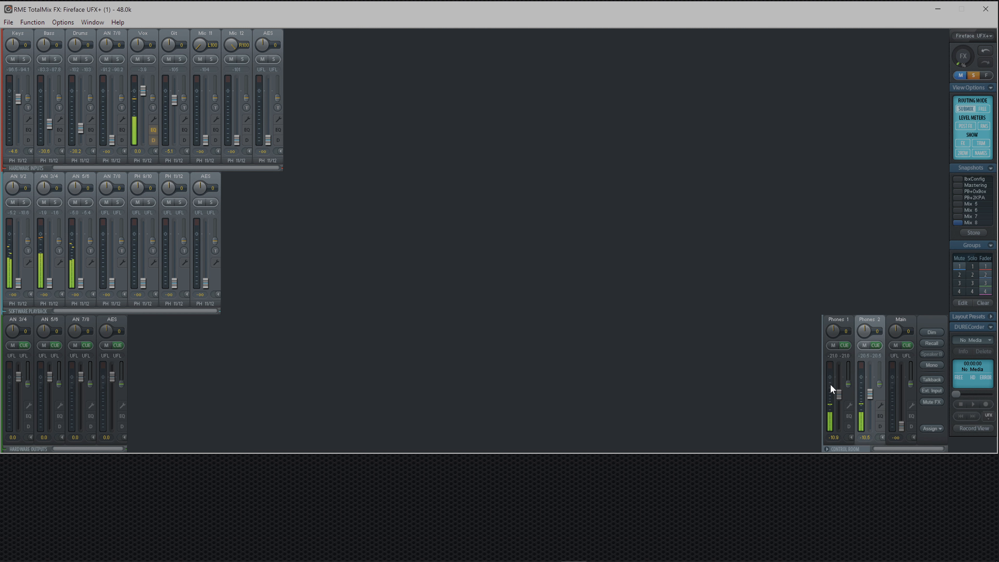
click(830, 384)
click(861, 384)
Rename the hardware outputs AN 3/4 as GitMon and AN 5/6 as KeysMon
double_click(21, 319)
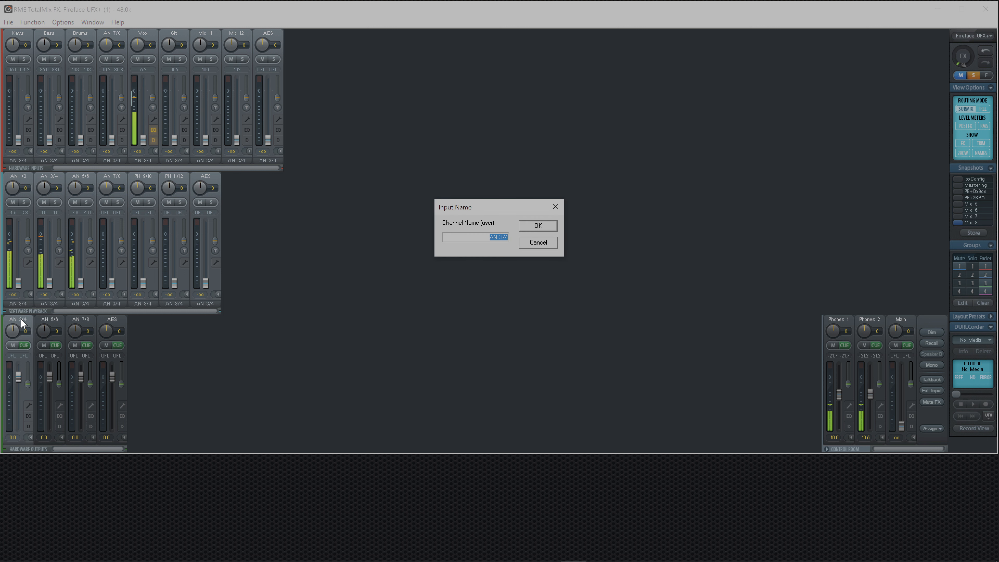
key(BackSpace)
text(GitMon)
key(Return)
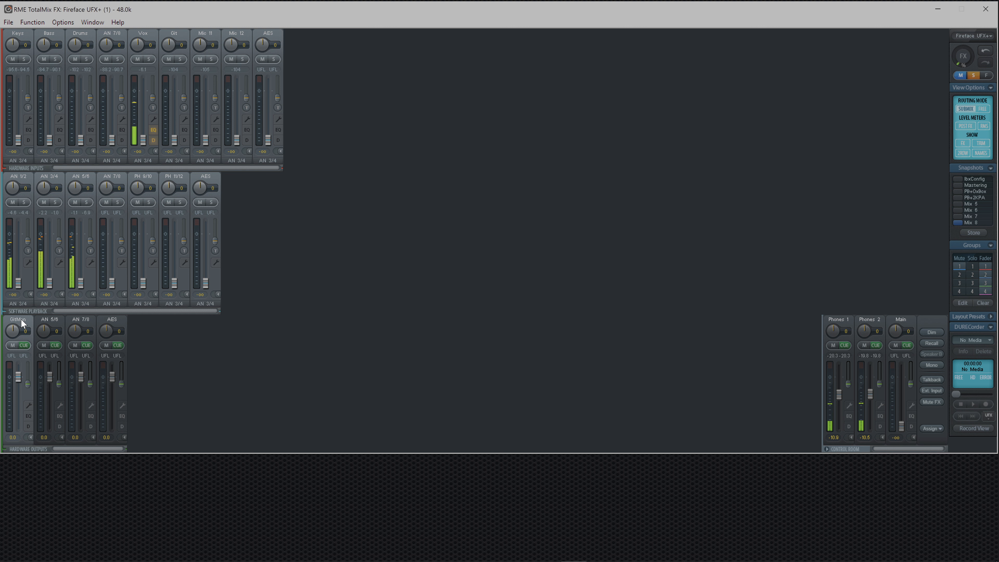
double_click(50, 320)
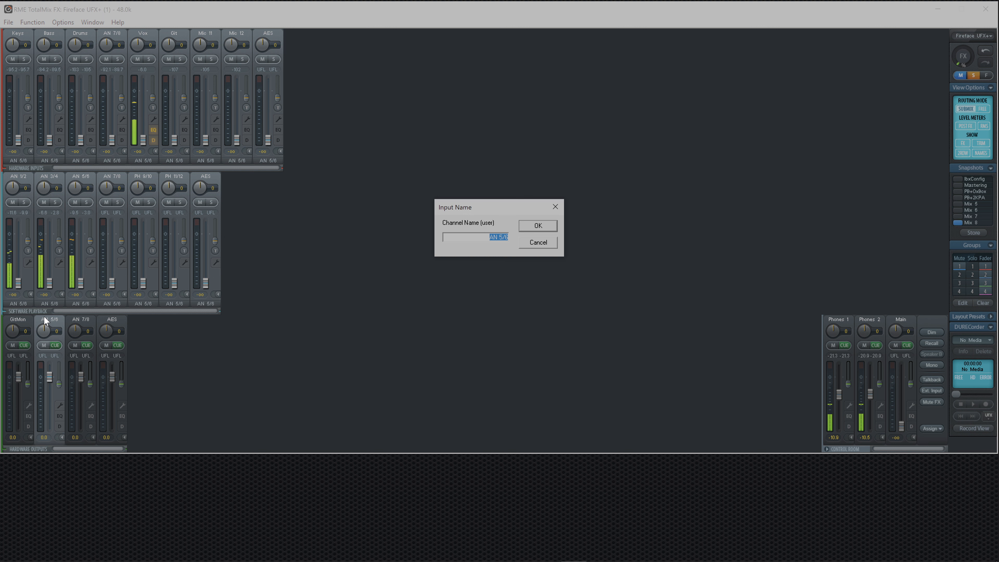
text(KeysMon)
key(Return)
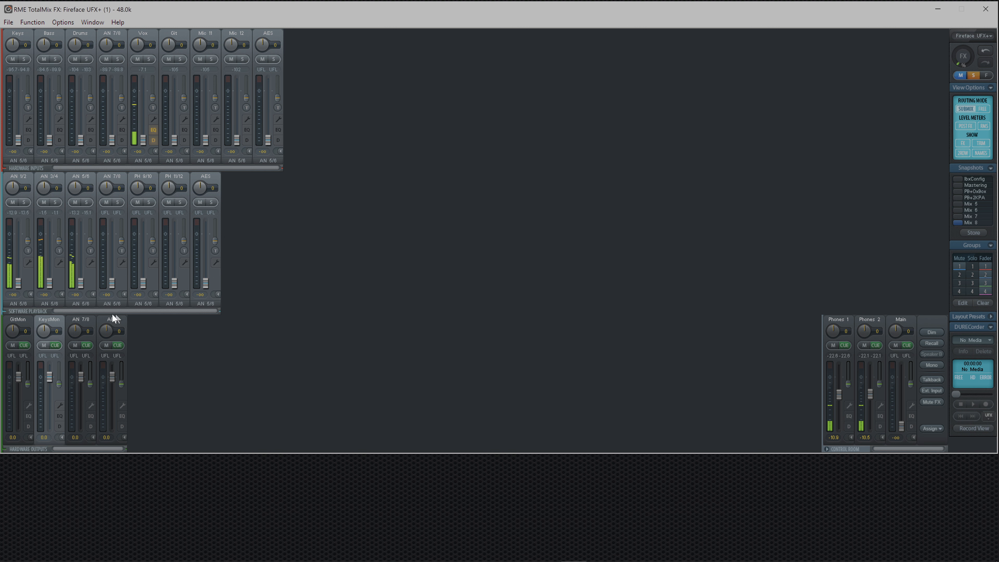
Rename the hardware outputs AN 7/8 as BassMon and AES as DrumsMon
double_click(83, 319)
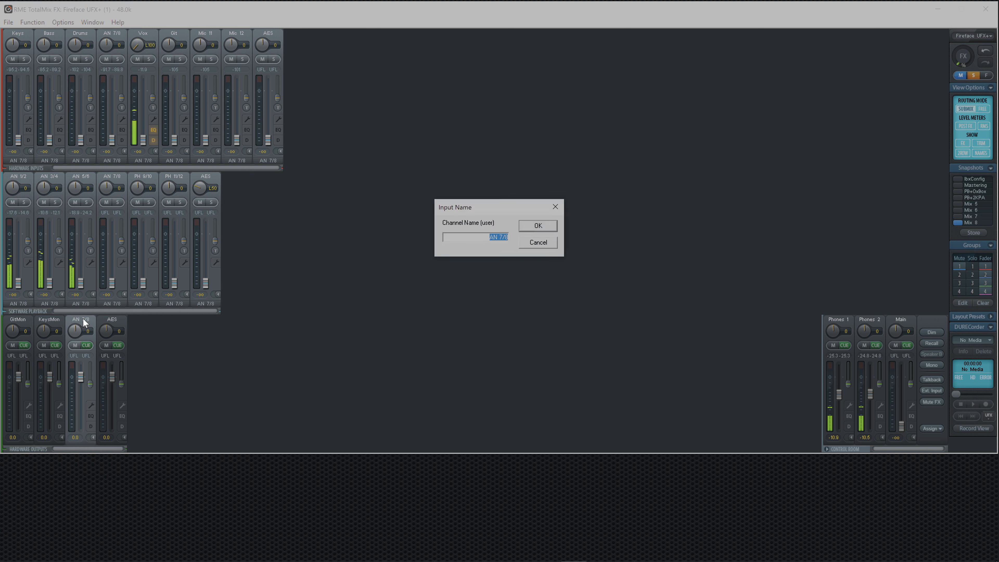
text(BassMon)
click(537, 225)
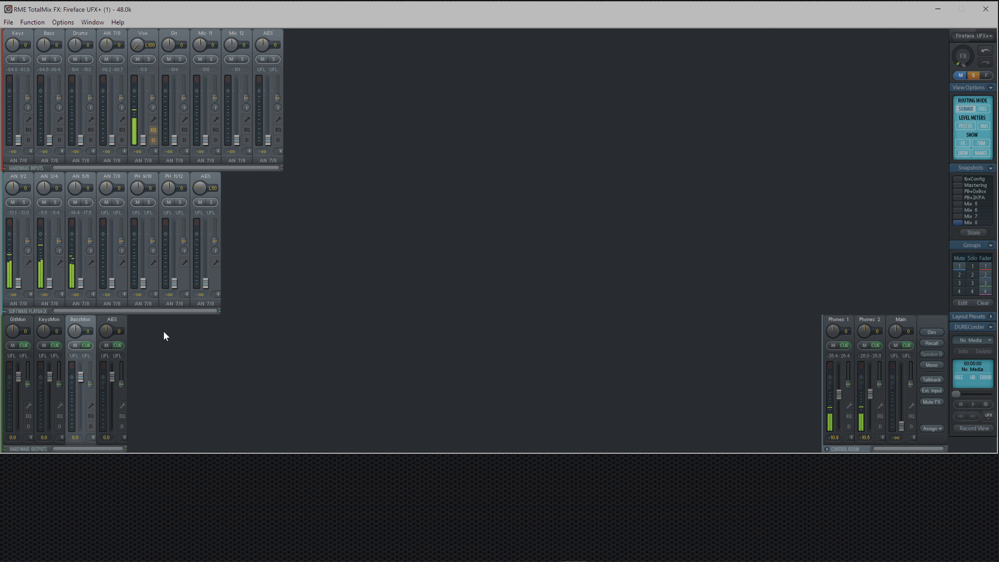
double_click(110, 319)
text(DrumsMon)
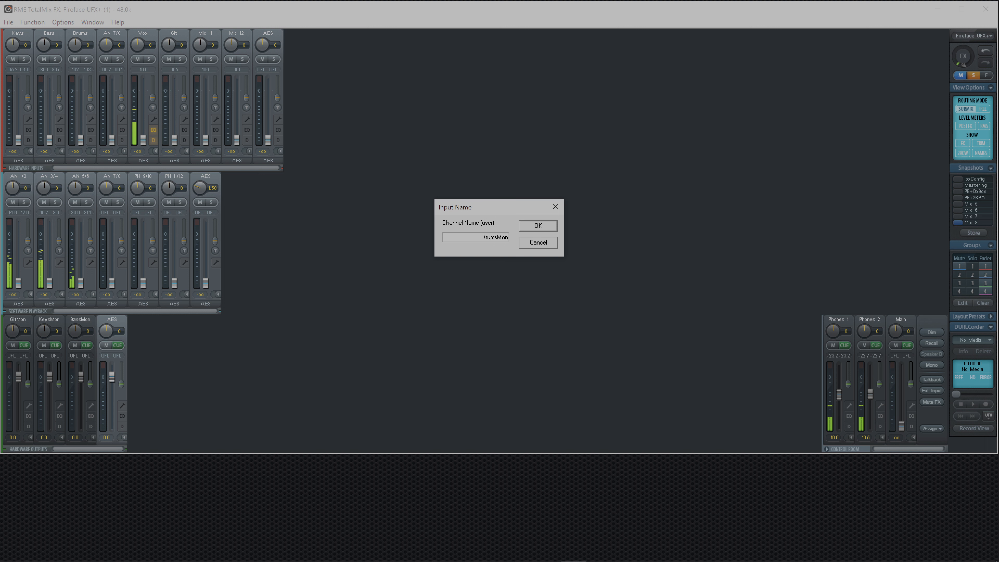
key(Return)
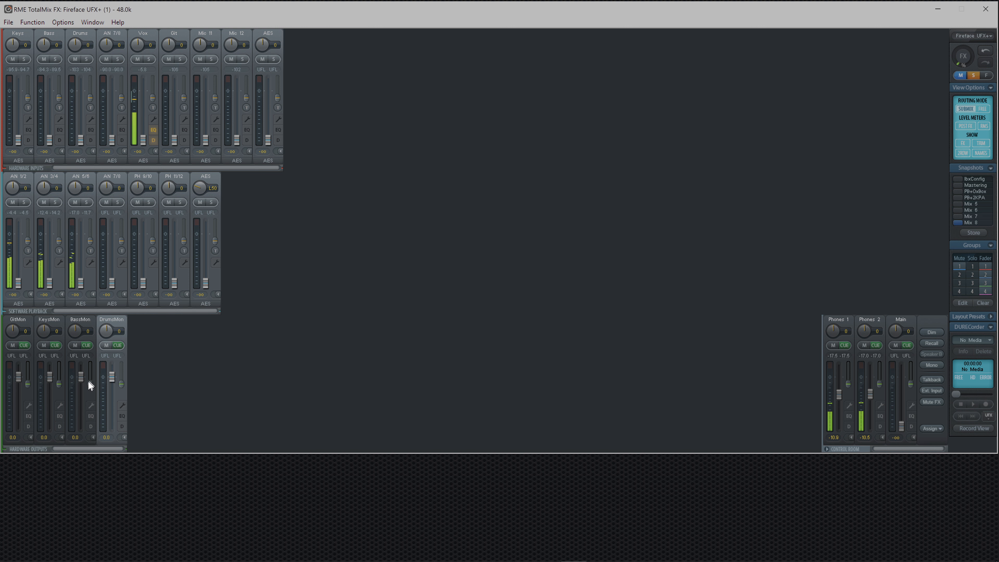
In the GitMon submix, set Git, Drums and Bass to 0 dB, Vox to about −32.4 dB, and raise Keys slightly
click(10, 391)
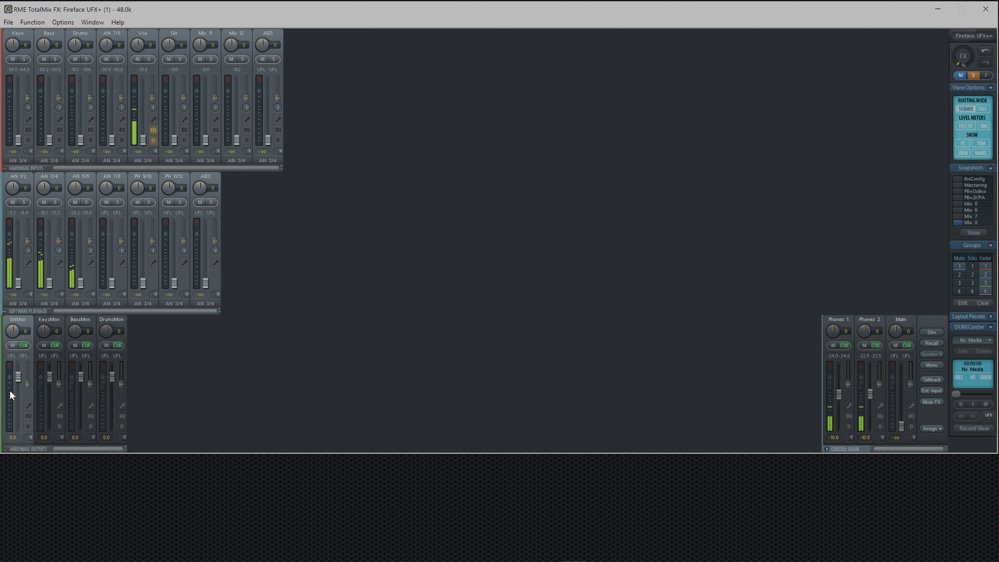
ctrl+click(175, 138)
drag(141, 138, 143, 125)
ctrl+click(80, 139)
ctrl+click(47, 140)
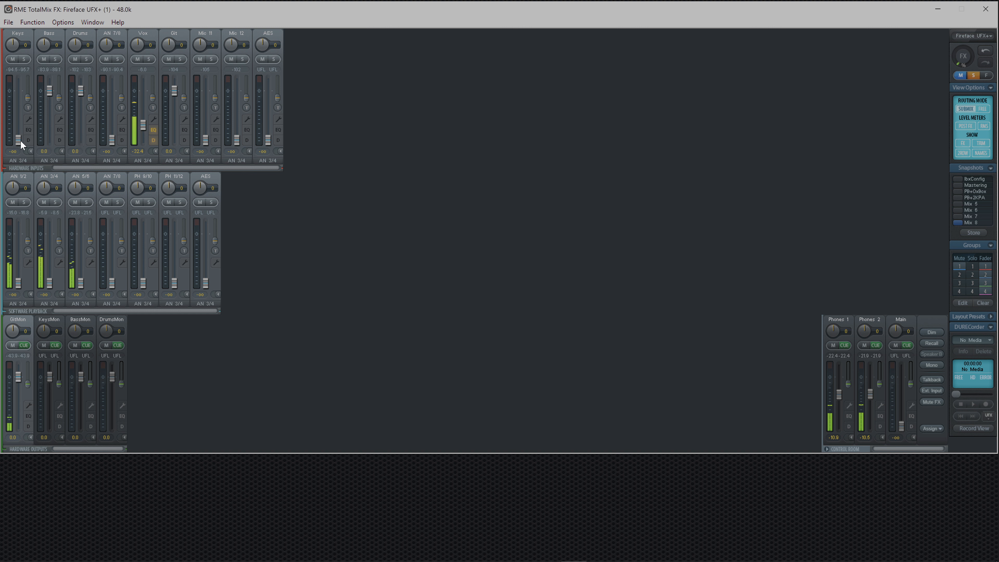
drag(18, 139, 20, 121)
In the KeysMon submix, set Keys to 0 dB, Bass about −19.6, Drums about −44.4, Vox about −20.3 and Git about −9 dB
click(50, 318)
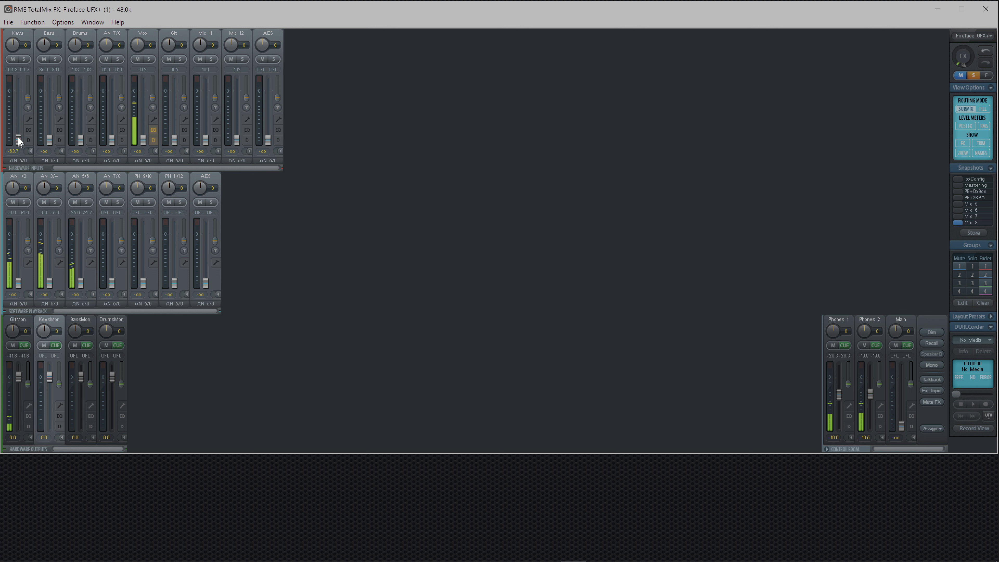
drag(18, 137, 81, 129)
drag(145, 137, 139, 105)
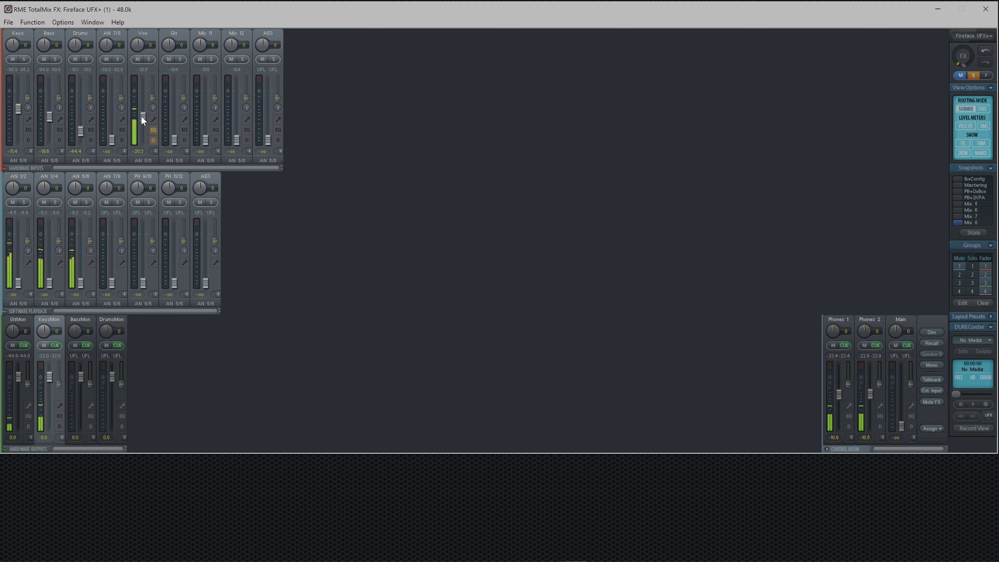
drag(174, 139, 173, 105)
ctrl+click(21, 108)
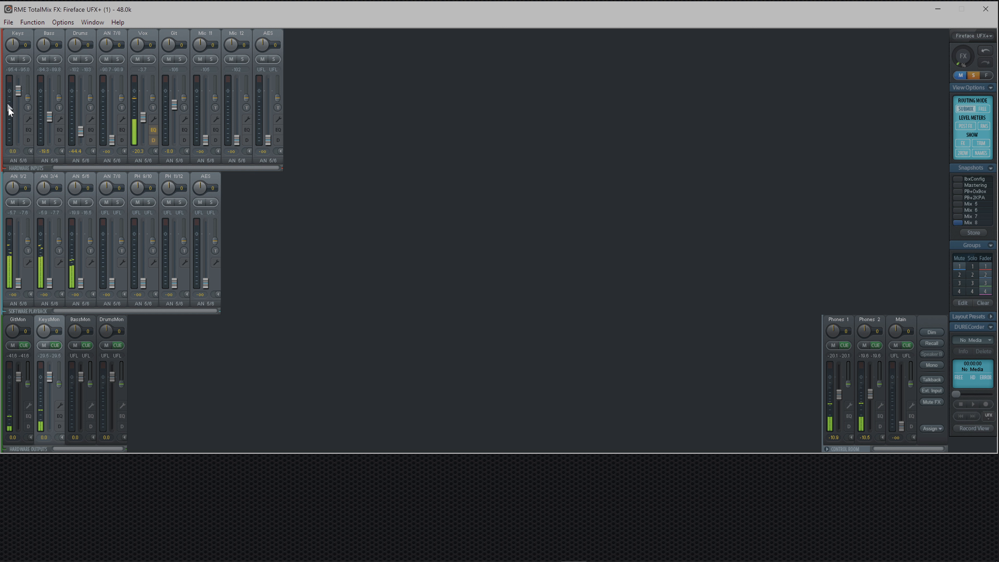
In the BassMon submix, set Bass to 0 dB, Drums and Vox about −17.8, Keys about −21 and Git about −5.4 dB
click(73, 389)
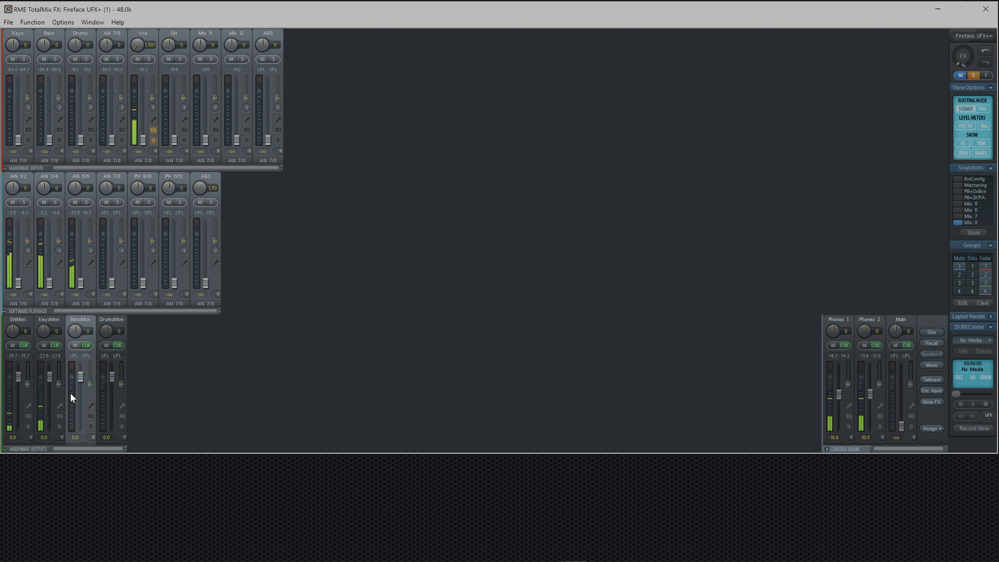
ctrl+click(49, 135)
drag(83, 136, 82, 111)
drag(26, 140, 24, 116)
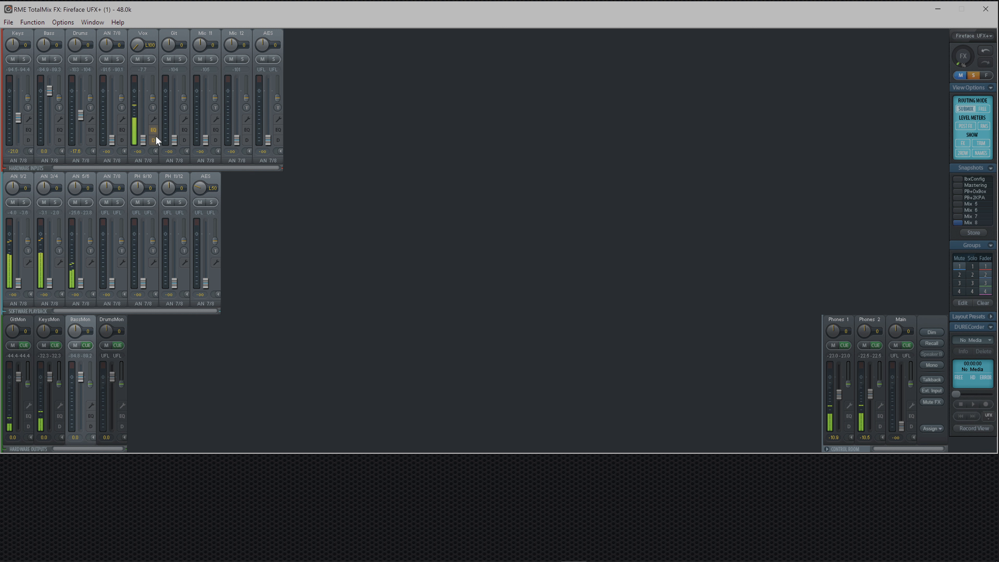
drag(142, 140, 145, 123)
drag(172, 138, 168, 100)
In the DrumsMon submix, set Drums and Bass to 0 dB, Keys about −28.5, Vox about −27.2 and Git about −28.9 dB
click(104, 393)
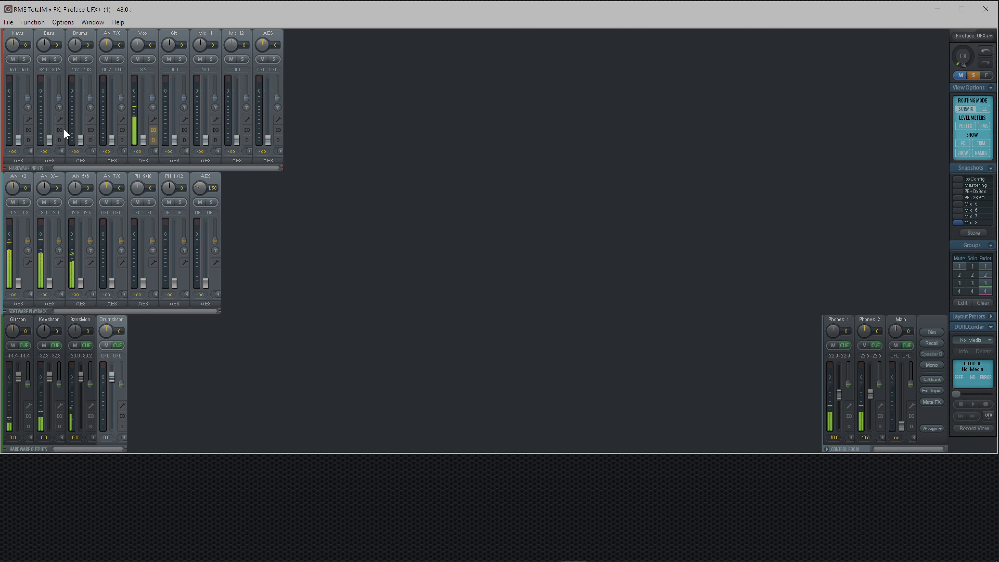
ctrl+click(80, 138)
ctrl+click(51, 136)
drag(18, 138, 19, 123)
drag(142, 138, 175, 122)
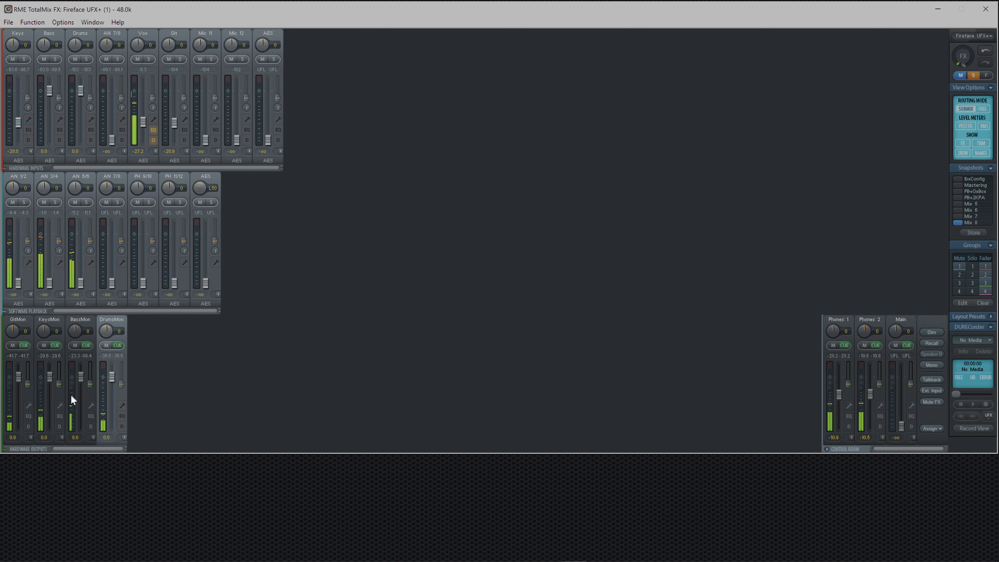
Switch through the GitMon, KeysMon, BassMon, DrumsMon, Phones 1 and Phones 2 submixes to compare their fader levels
click(8, 400)
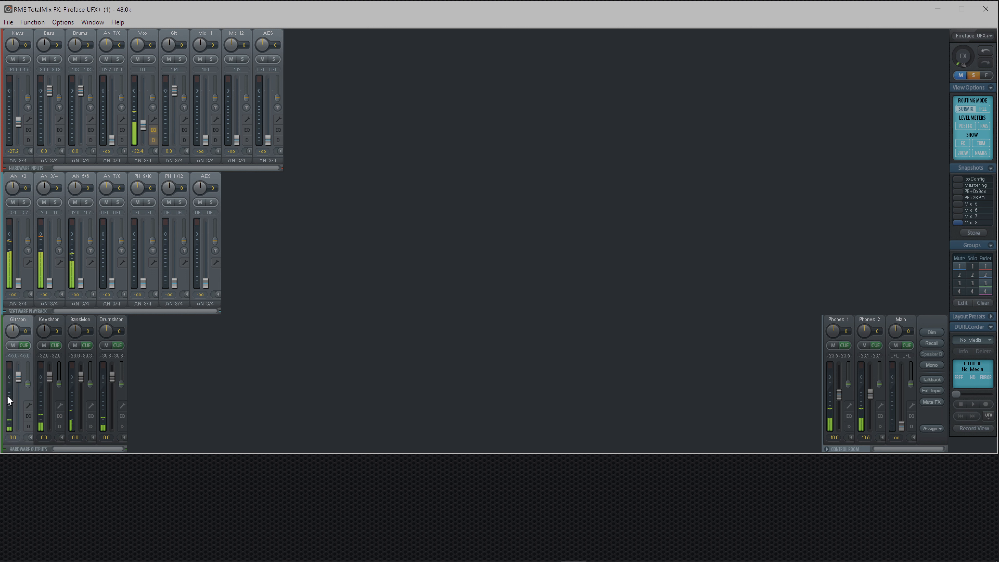
click(40, 392)
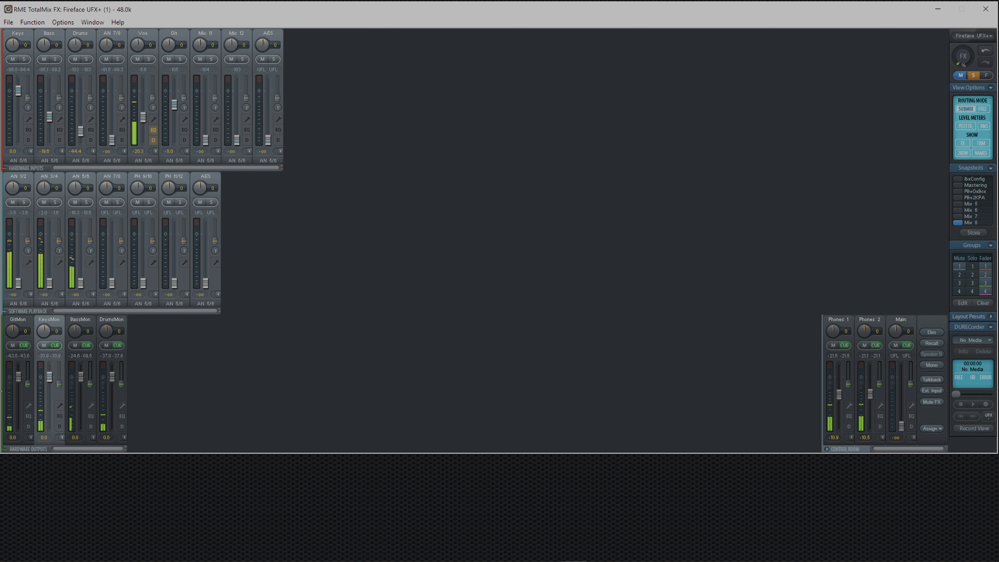
click(8, 399)
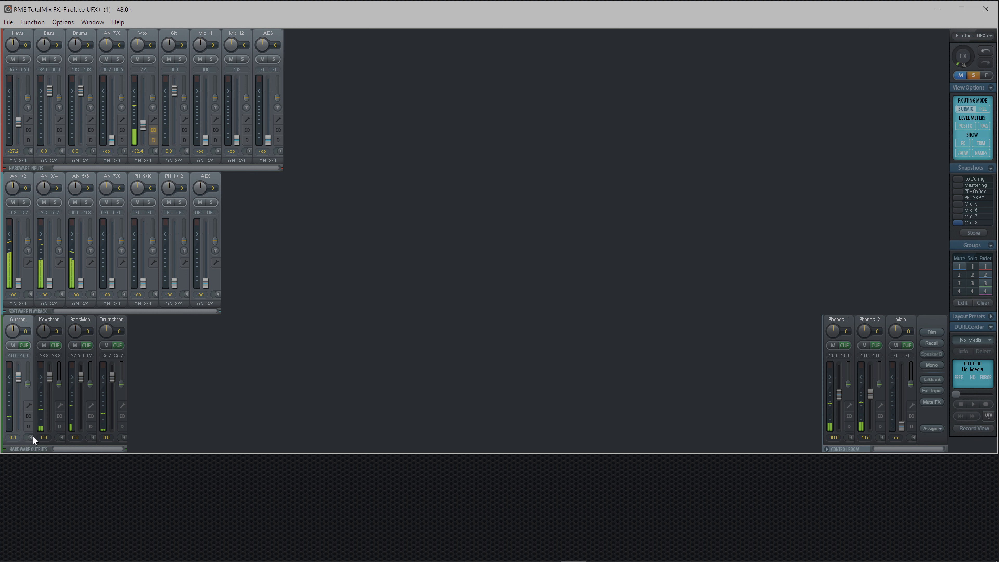
click(39, 396)
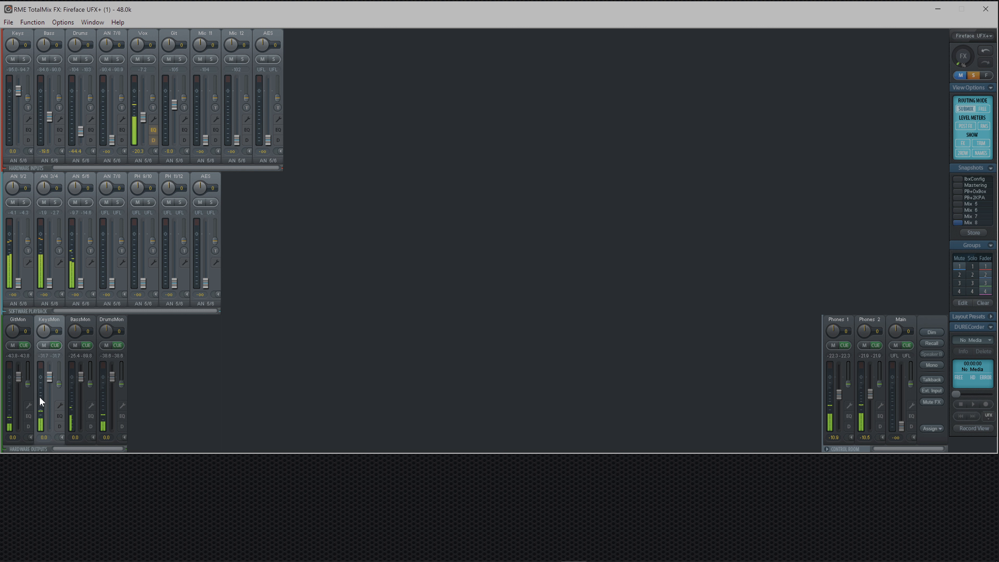
click(71, 398)
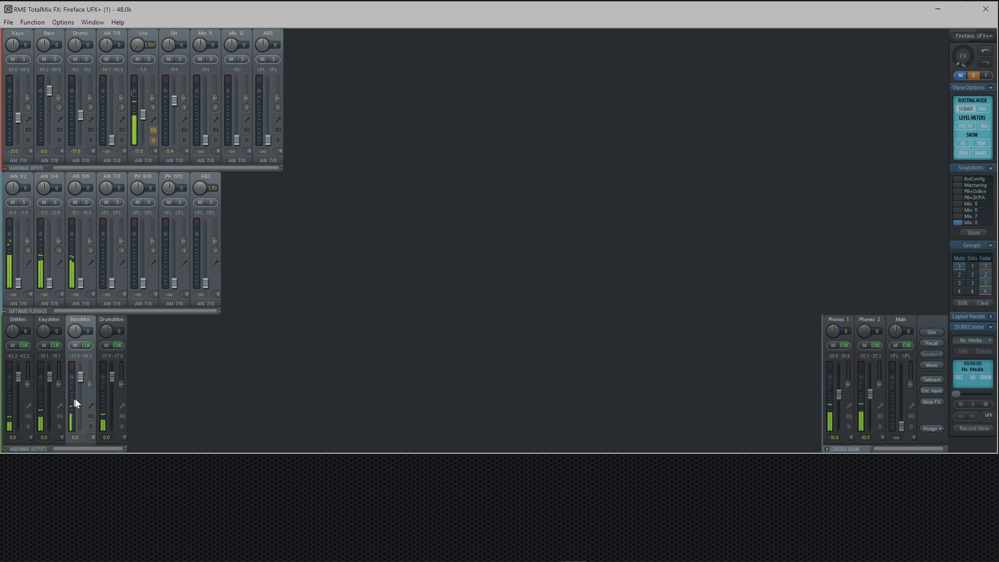
click(103, 397)
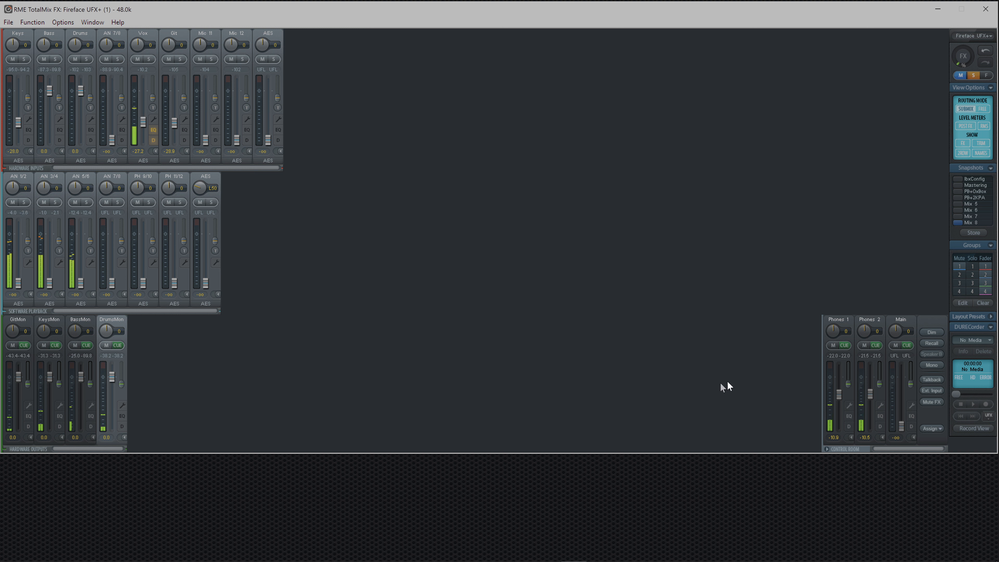
click(832, 390)
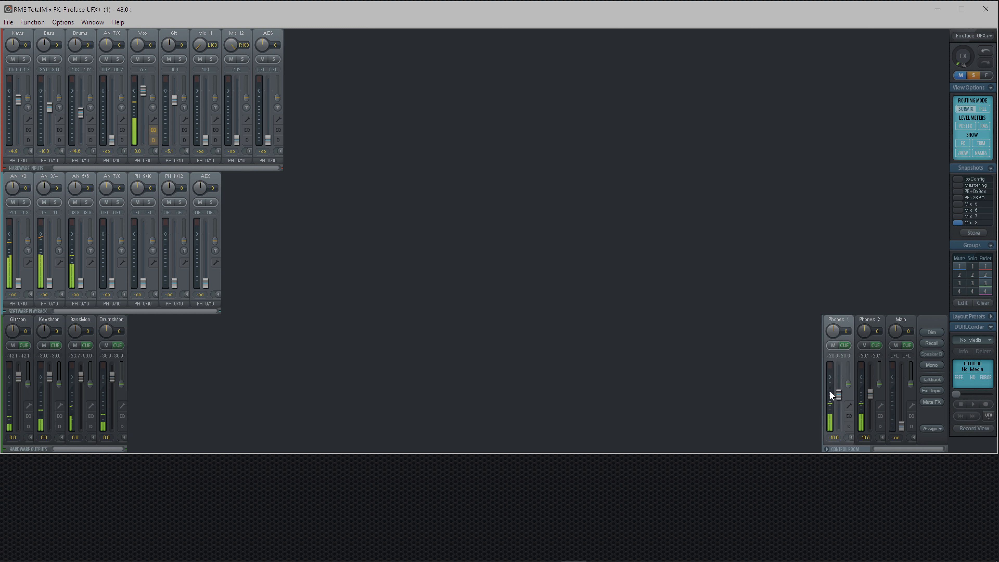
click(863, 384)
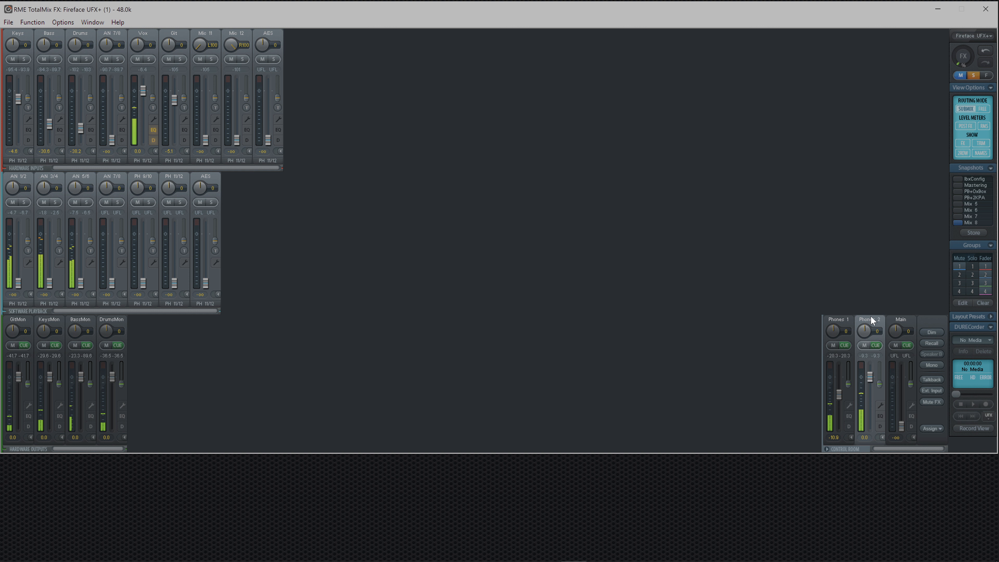
Assign AN 5/6 (KeysMon) as Phones 3 and AN 7/8 (BassMon) as Phones 4 in the control room
click(934, 427)
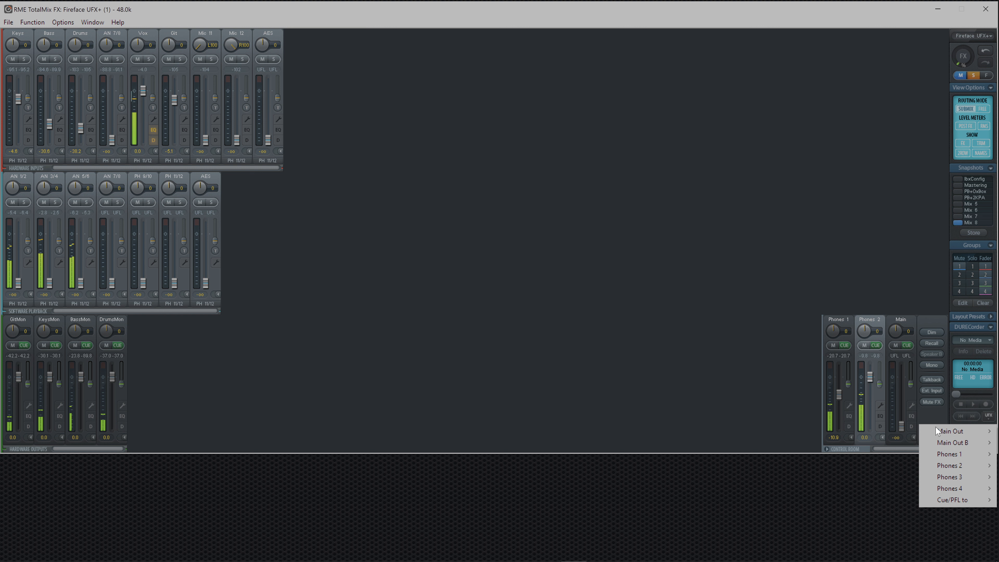
mouse_move(953, 478)
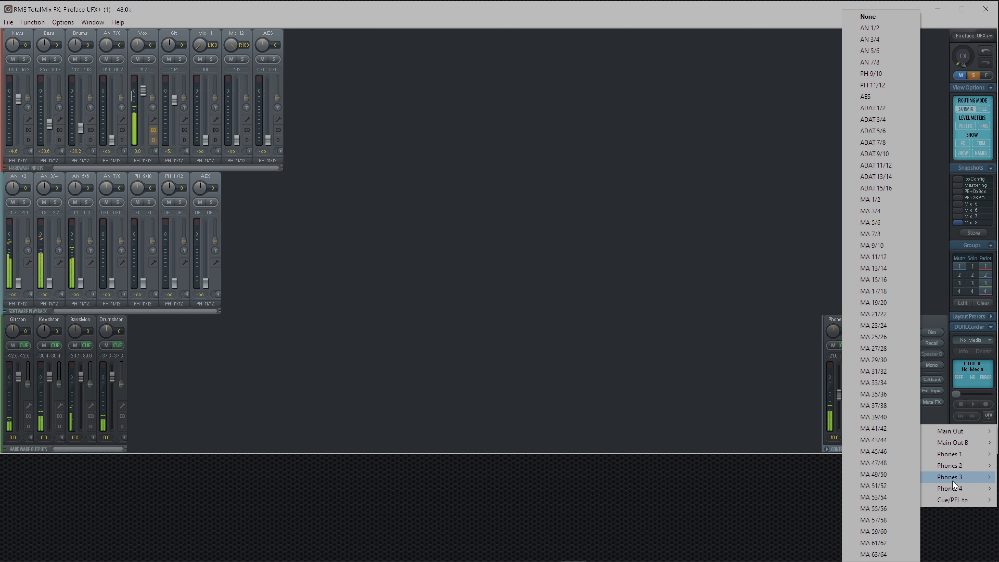
click(876, 52)
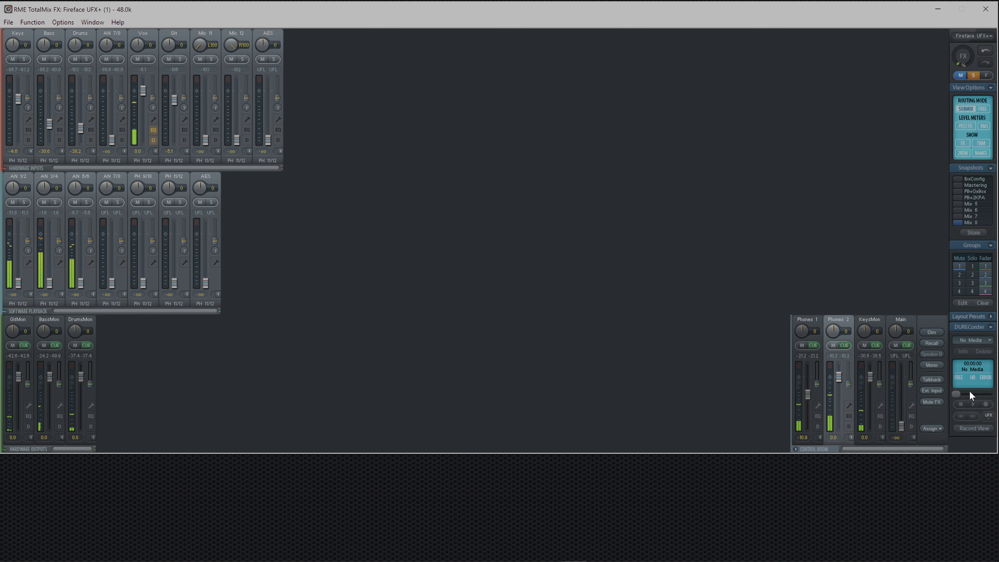
click(937, 429)
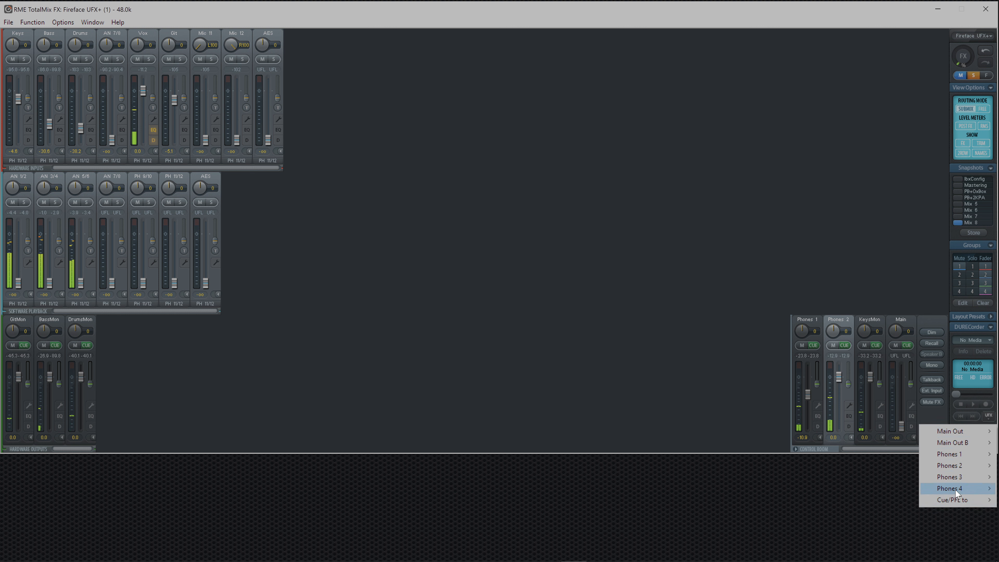
mouse_move(955, 493)
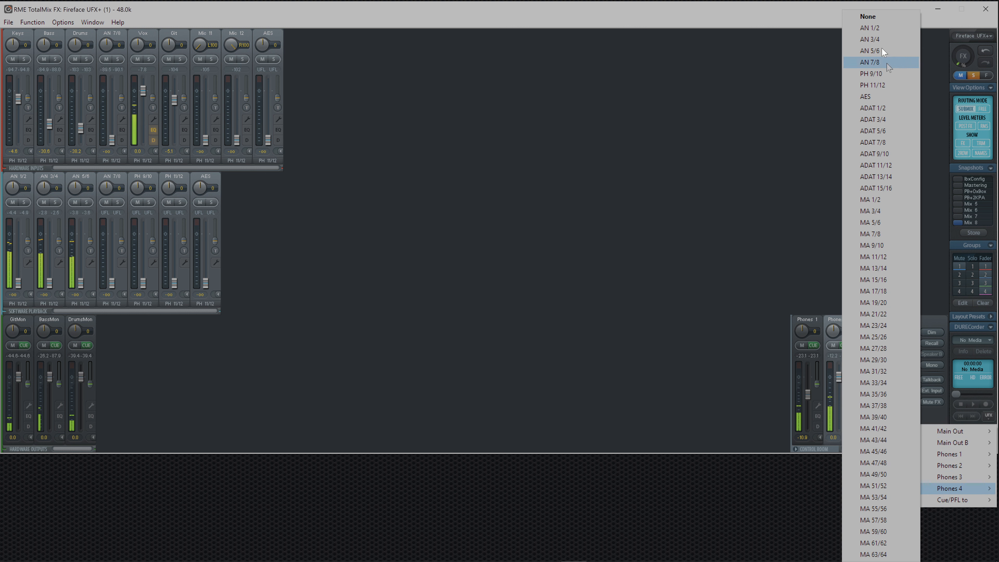
click(873, 62)
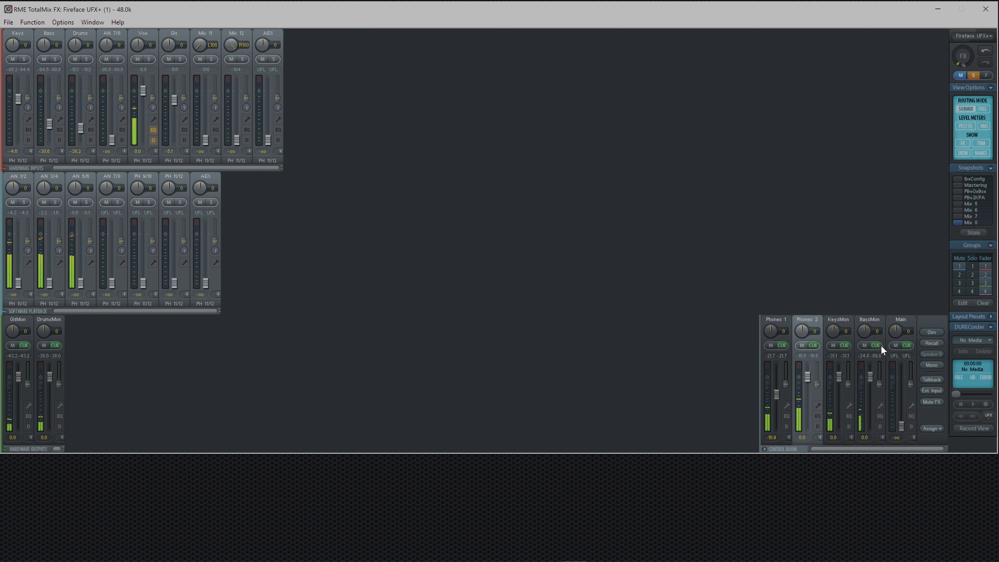
Set the Phones 4 and Phones 3 control room assignments back to None
click(890, 379)
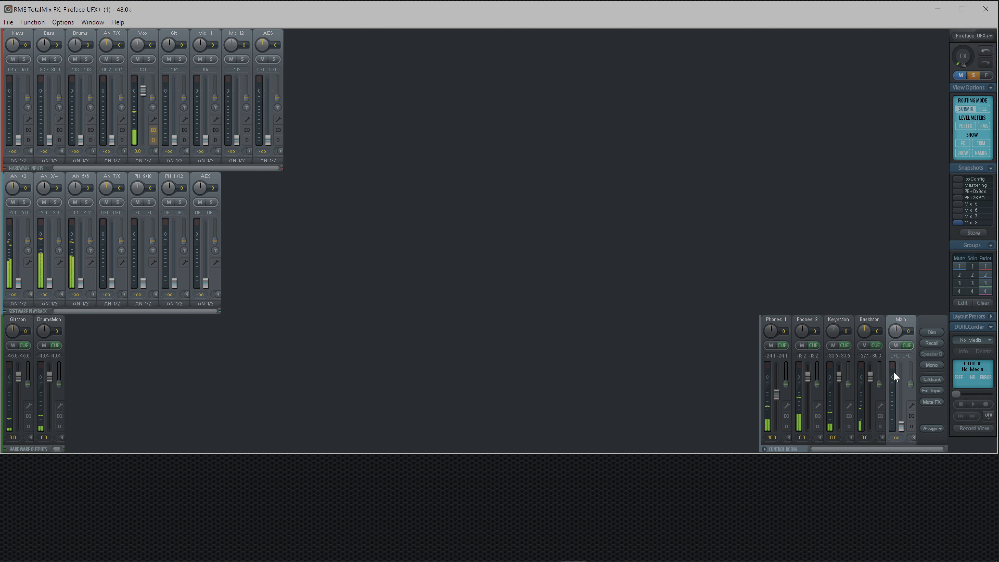
click(932, 428)
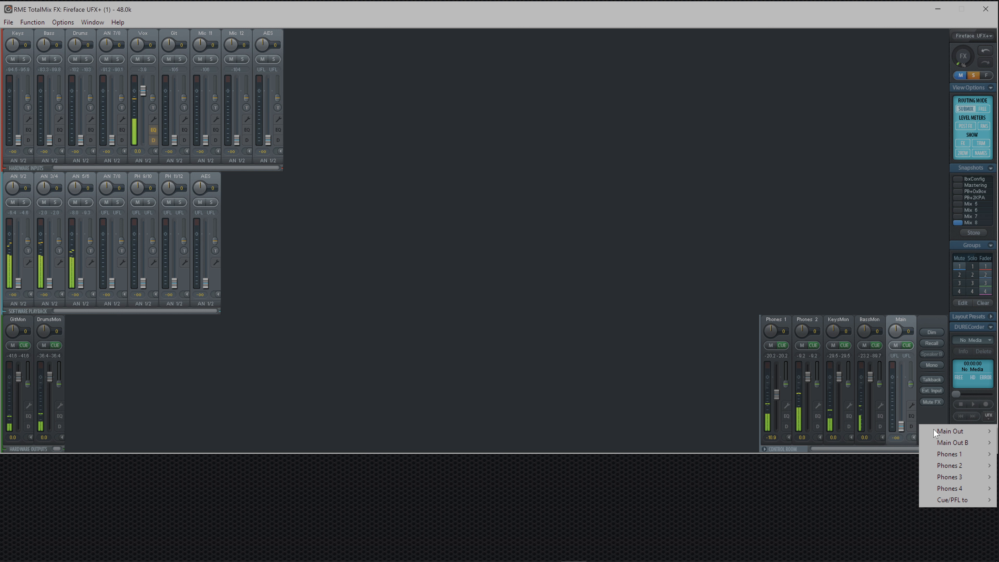
mouse_move(951, 491)
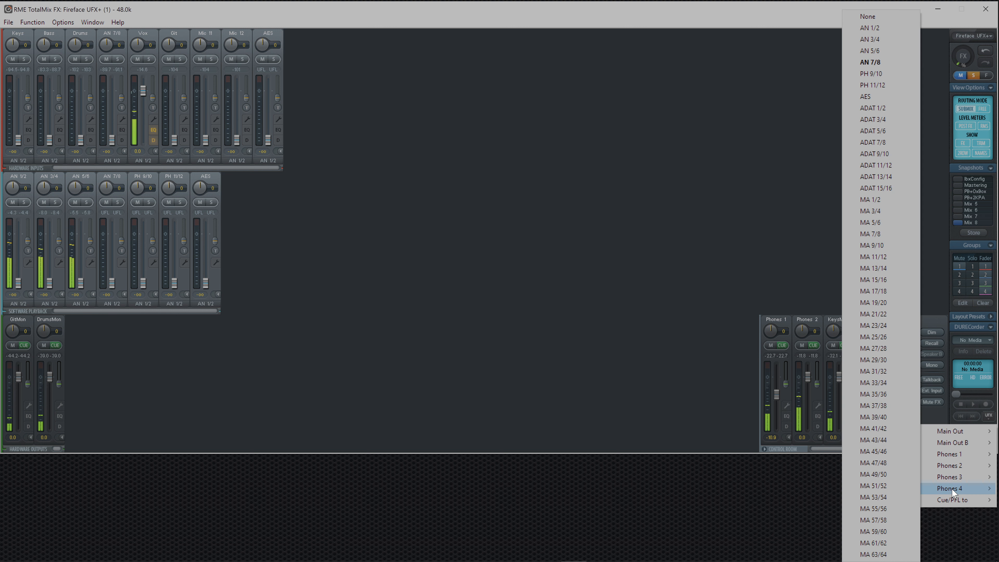
click(868, 17)
click(938, 426)
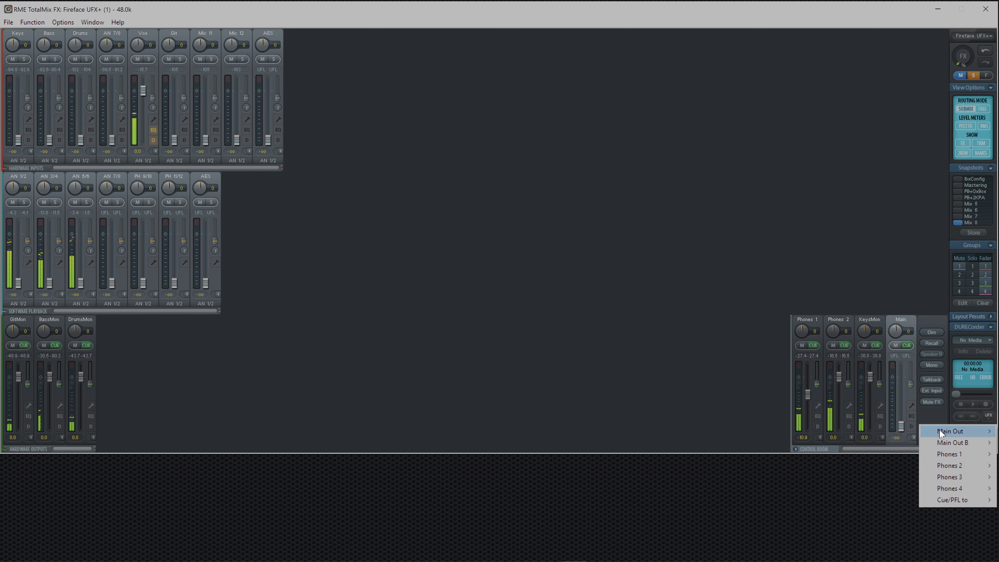
mouse_move(950, 476)
click(908, 364)
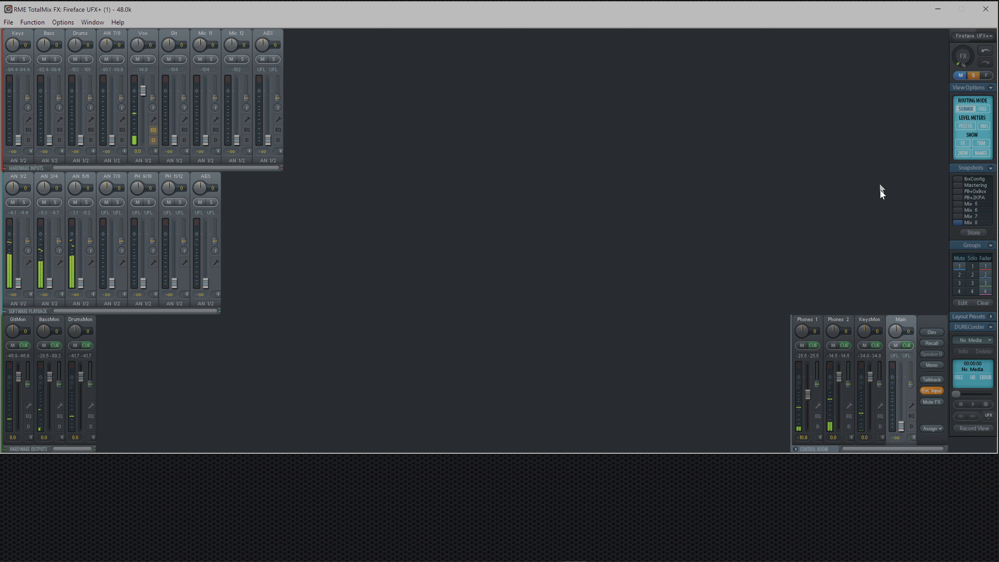
click(934, 429)
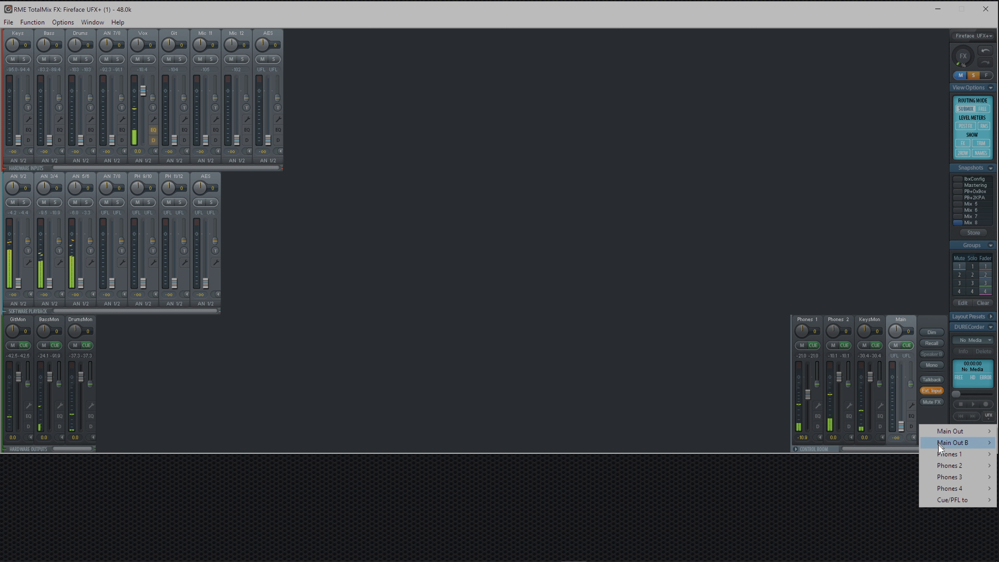
mouse_move(944, 479)
click(861, 362)
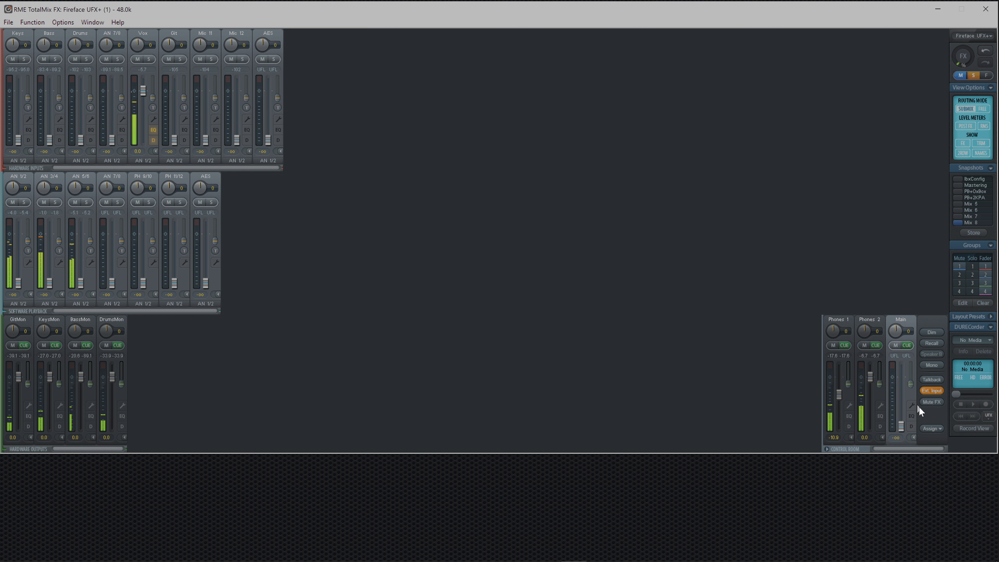
Route Cue/PFL to Phones 1 and select the Phones 1 submix
click(940, 427)
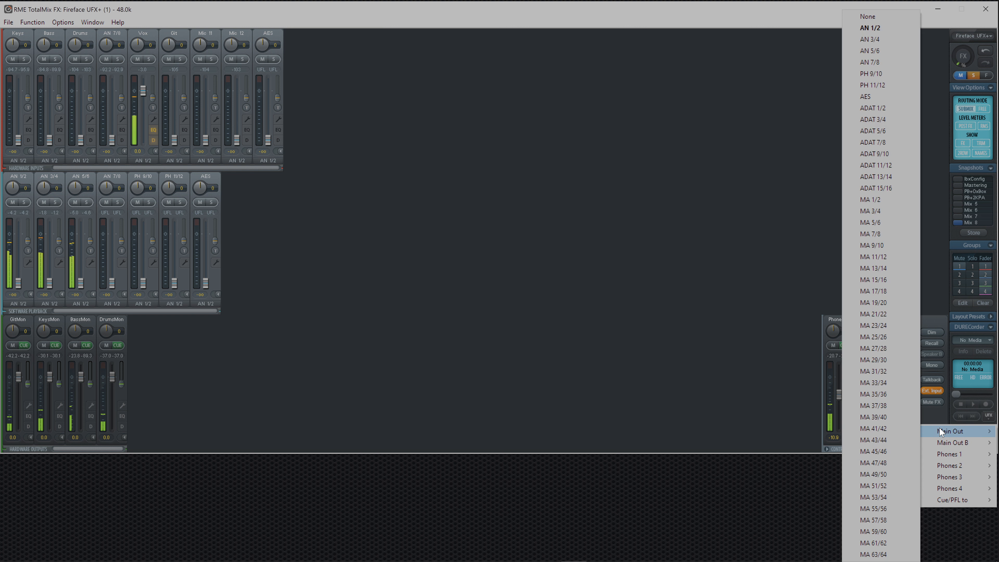
mouse_move(943, 499)
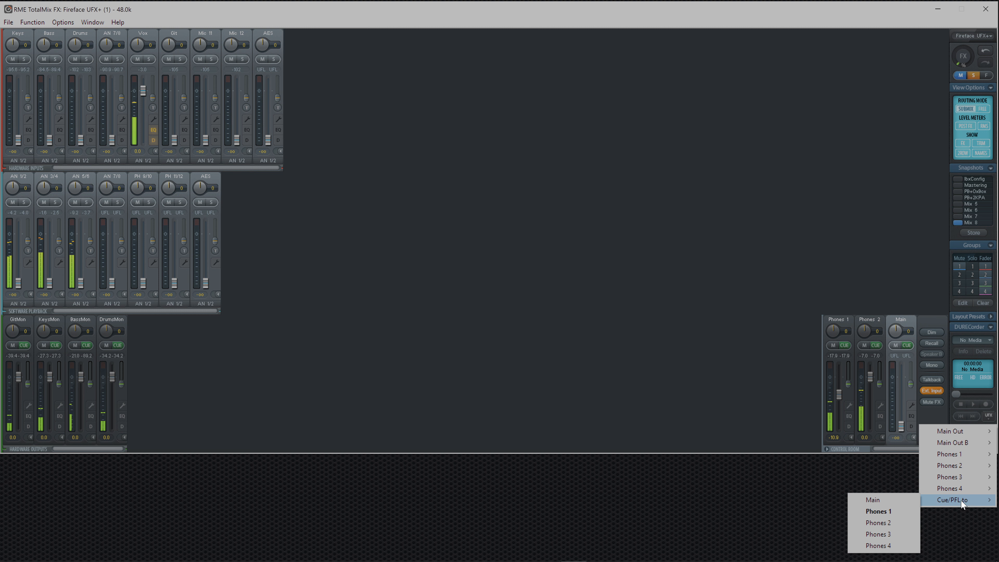
click(870, 512)
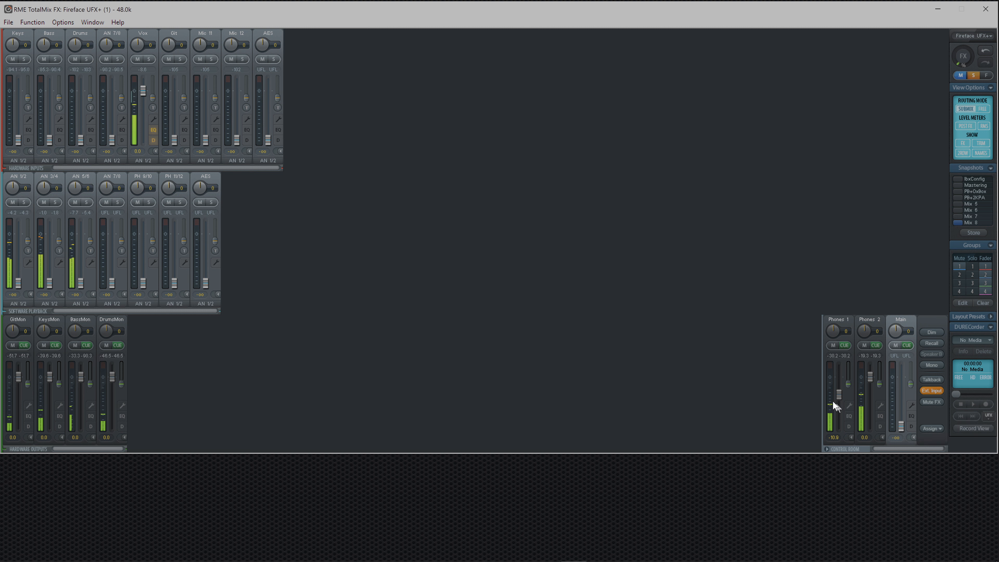
click(830, 384)
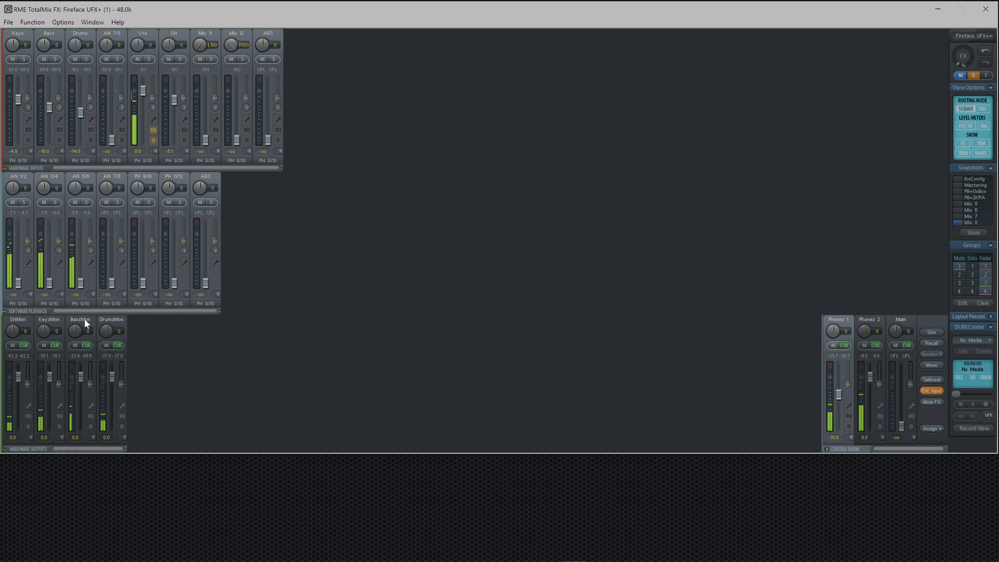
Cue the BassMon, KeysMon and GitMon mixes in turn, centring the Vox pan in the BassMon submix
click(86, 345)
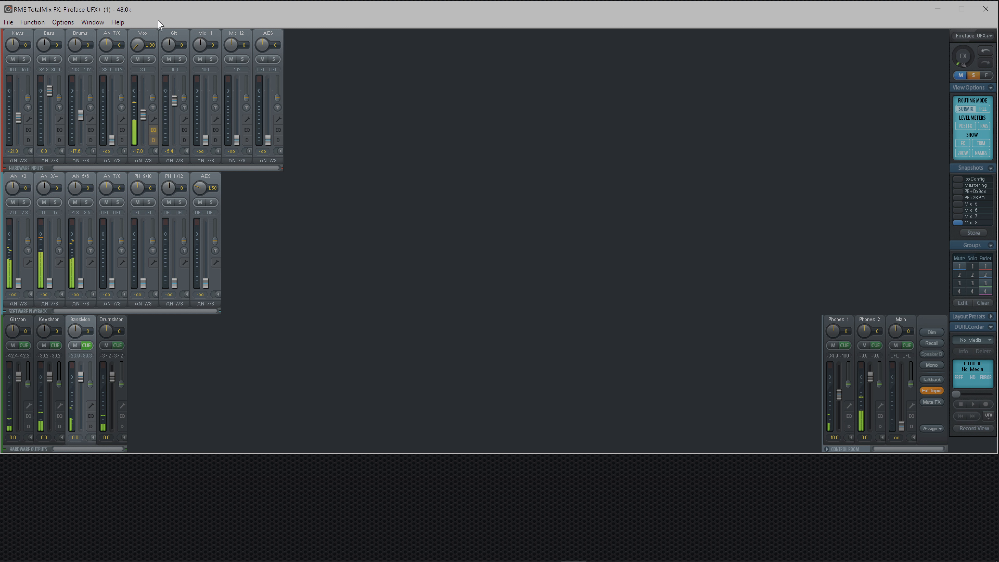
ctrl+click(138, 45)
click(57, 344)
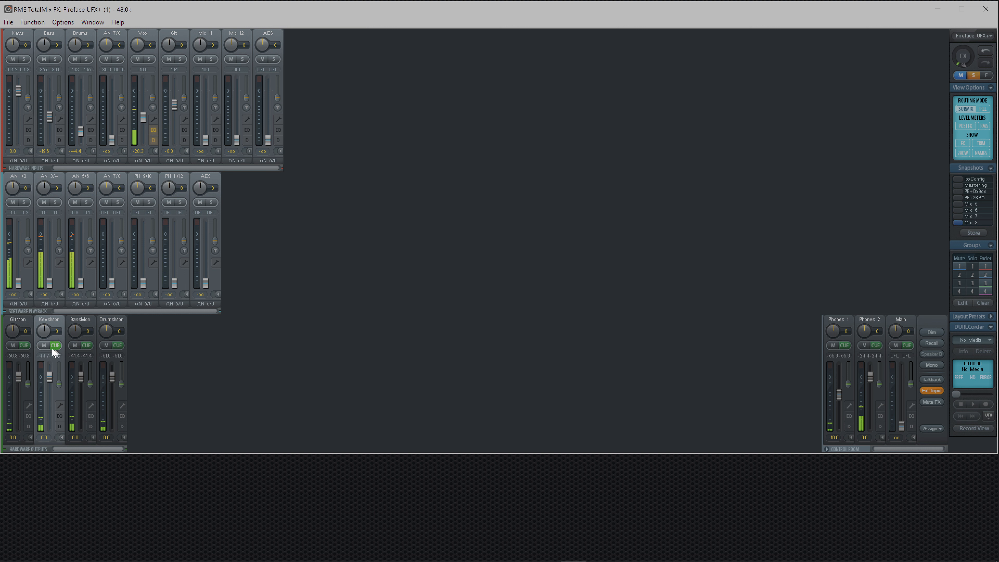
click(24, 345)
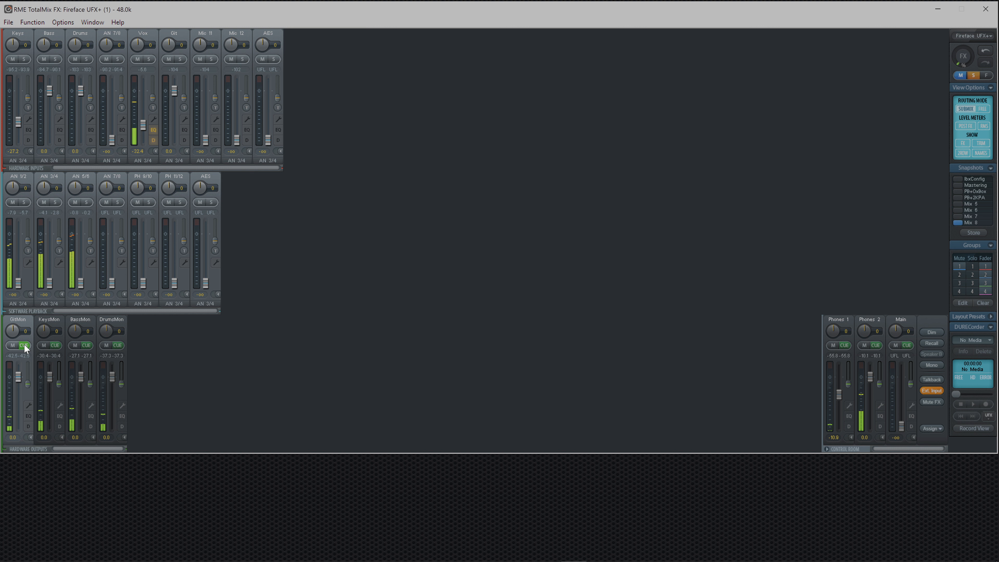
Cue the DrumsMon mix, and check the Cue/PFL assignment with the Phones 1 submix selected
click(118, 345)
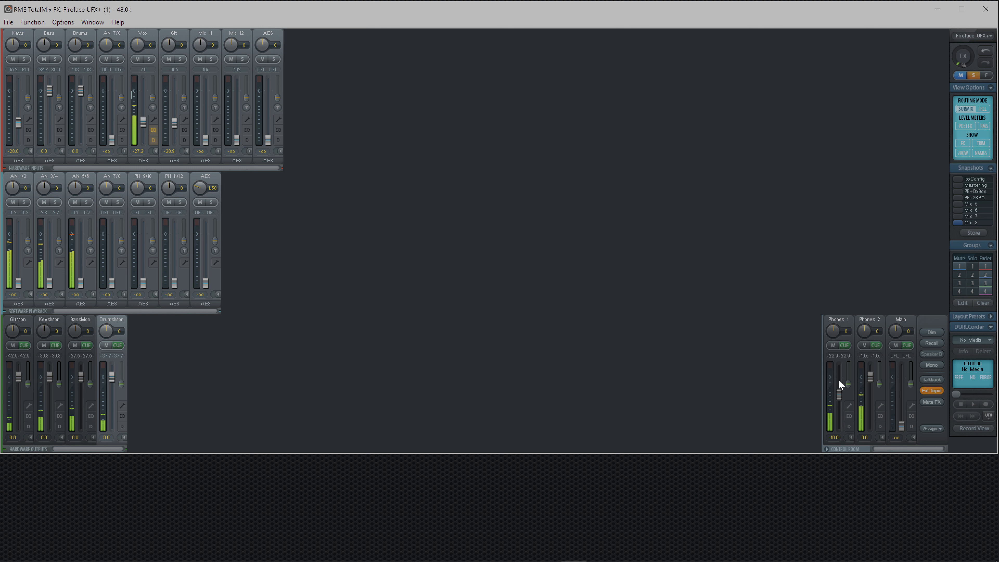
click(828, 377)
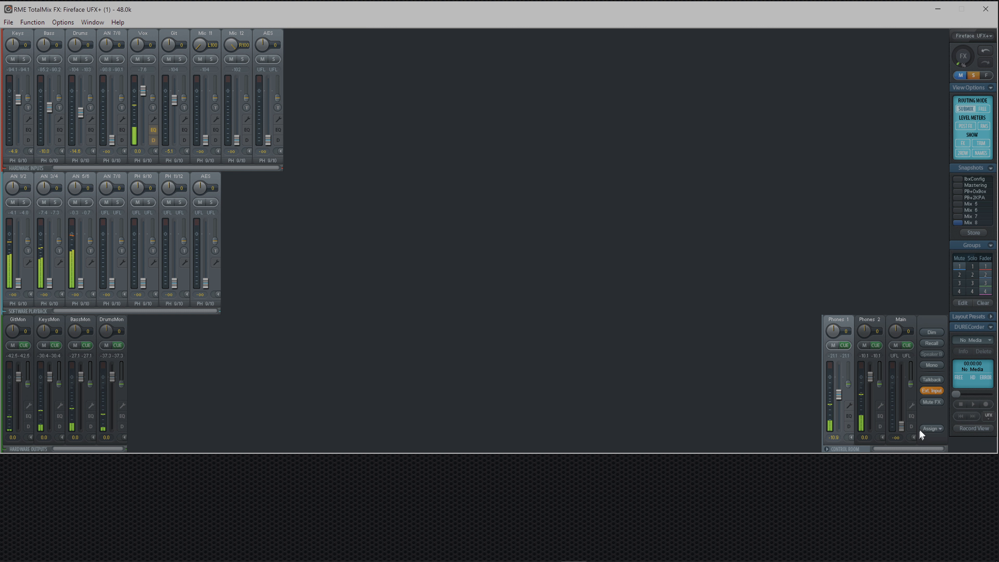
click(937, 427)
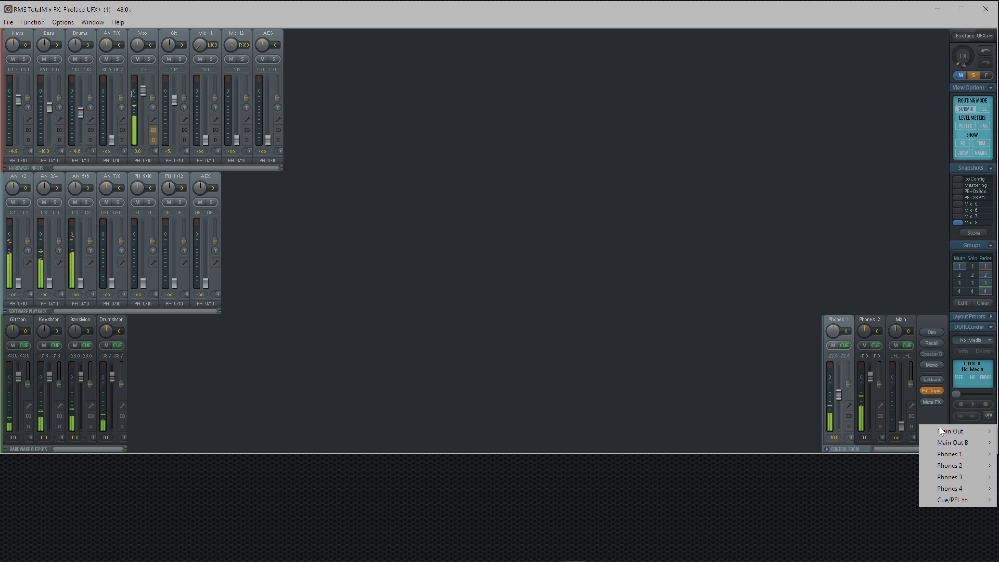
mouse_move(943, 502)
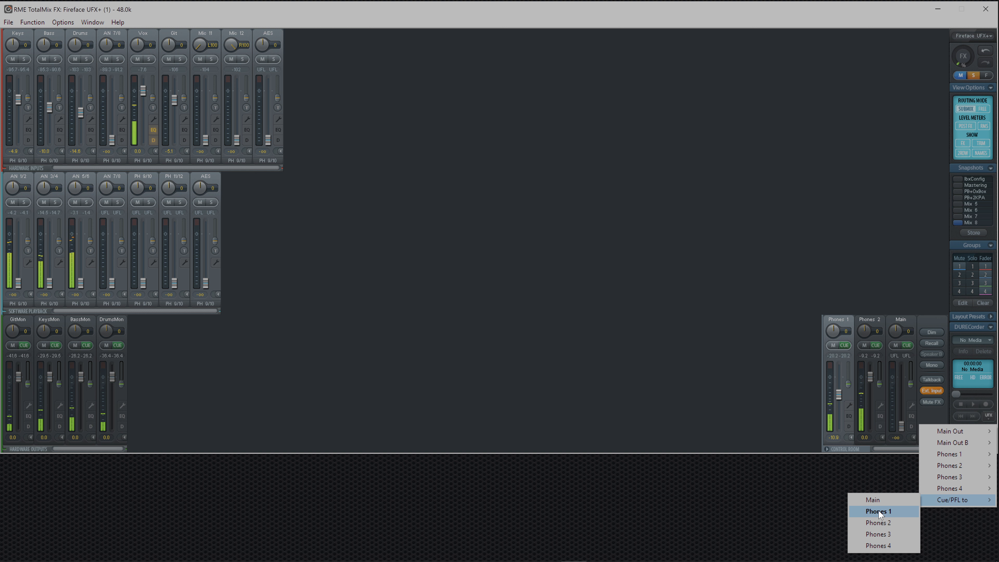
click(736, 407)
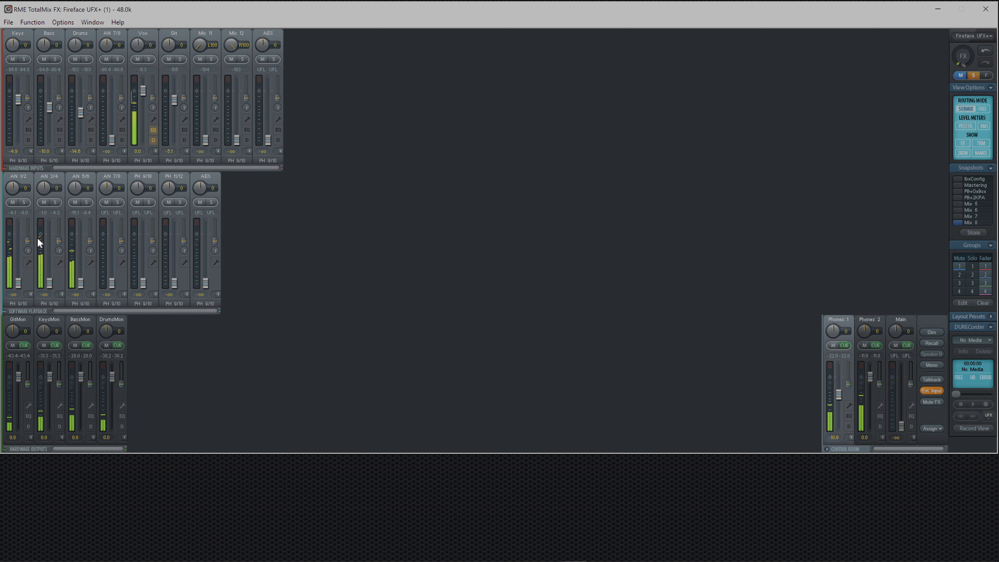
Rename the software playback channels AN 1/2, AN 3/4 and AN 5/6 as PC, DAW and Click
double_click(22, 180)
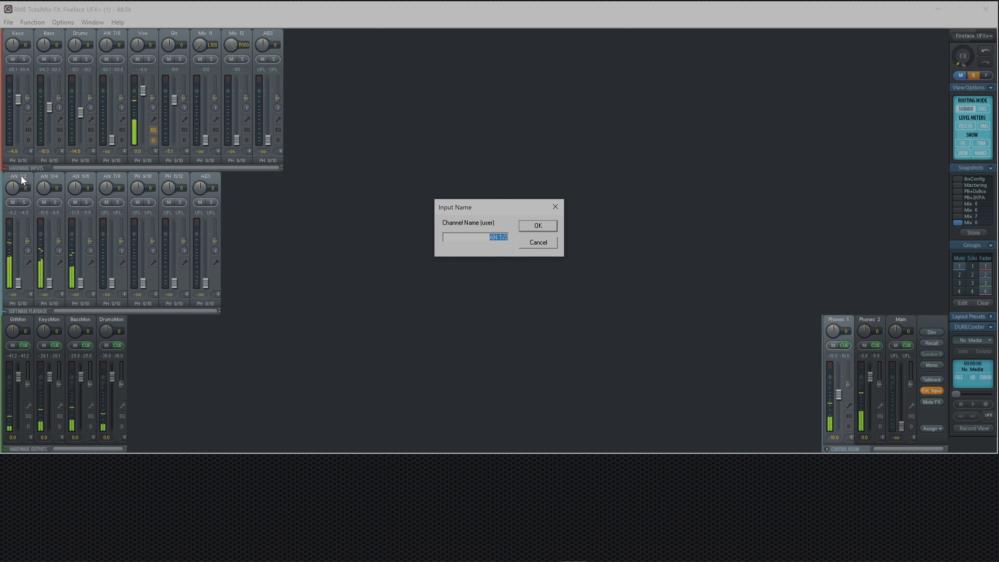
text(PC)
key(Return)
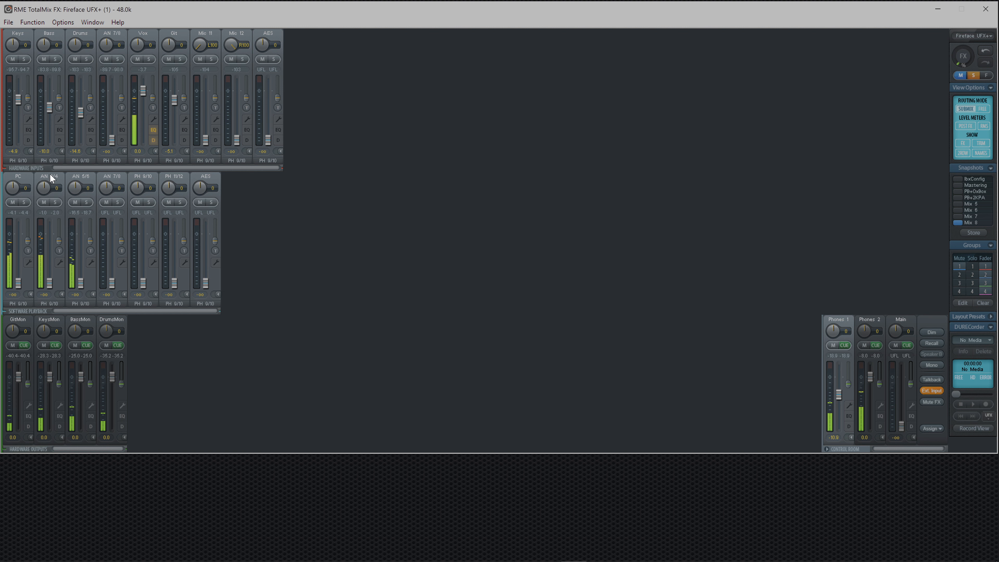
double_click(50, 174)
text(DAW)
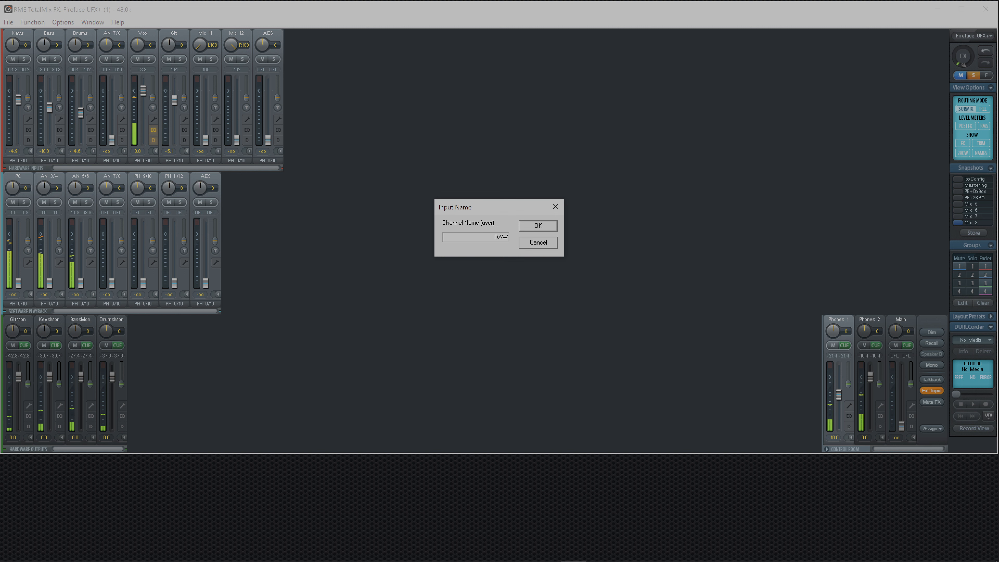
key(Return)
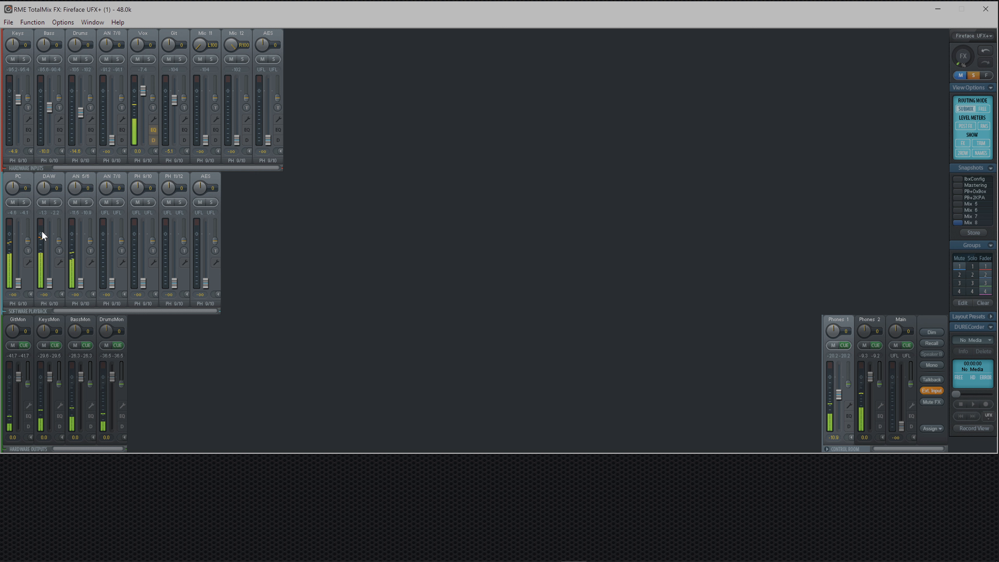
double_click(82, 174)
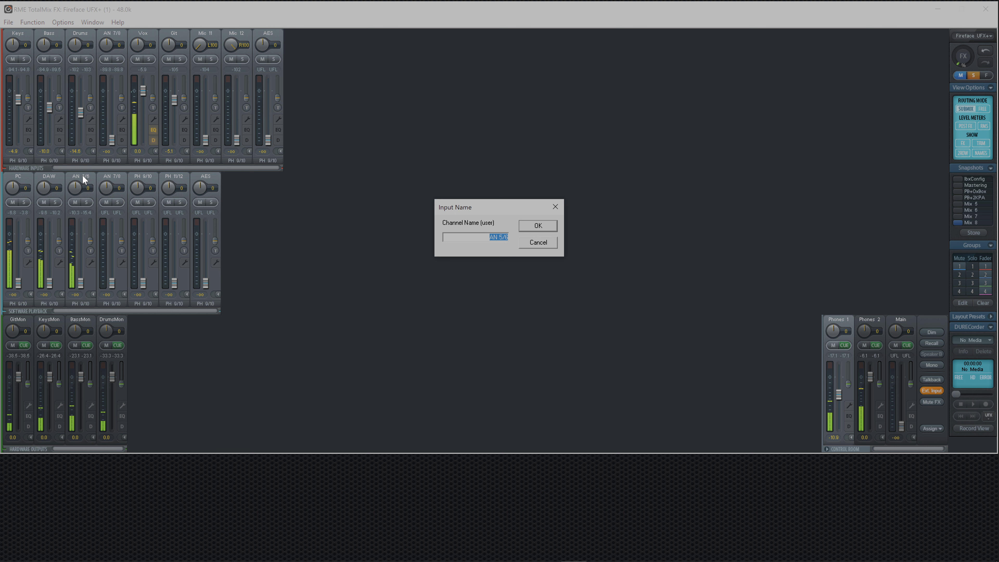
text(Olick)
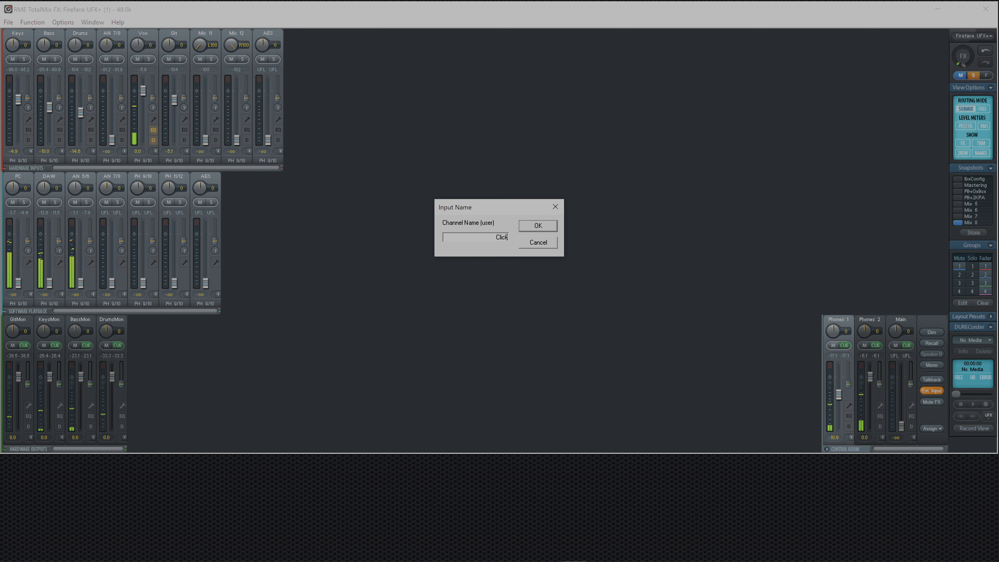
key(Return)
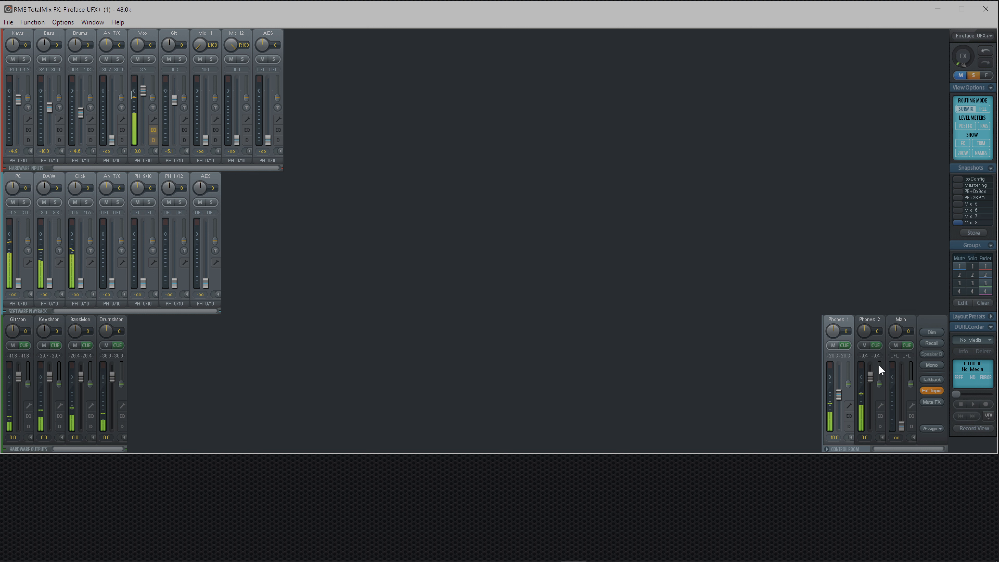
Set the Click playback to 0 dB in the DrumsMon submix and to about -11.9 dB in the BassMon submix
click(861, 371)
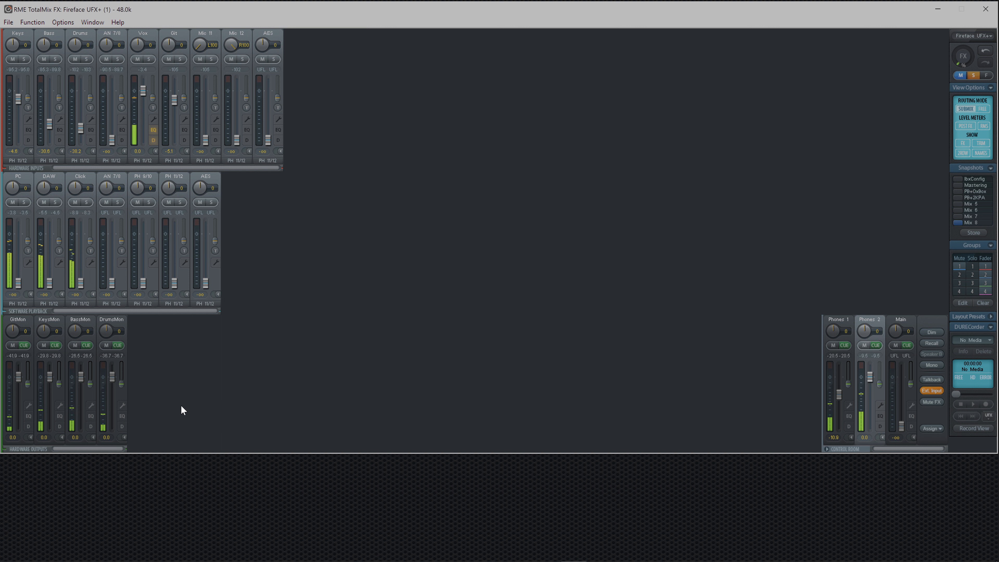
click(104, 391)
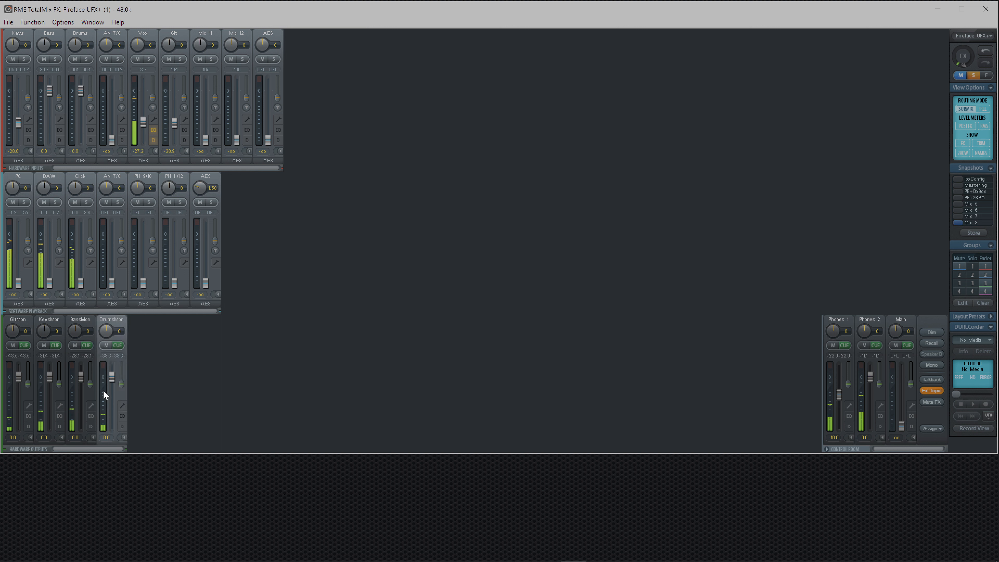
ctrl+click(81, 282)
click(72, 397)
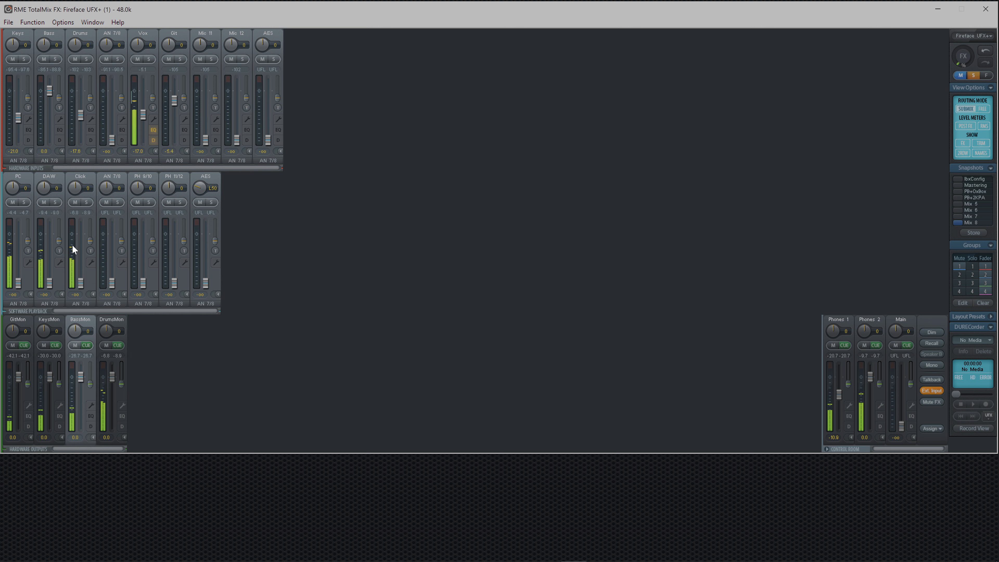
drag(80, 282, 79, 252)
Set the DAW playback to 0 dB in the GitMon, KeysMon, BassMon and DrumsMon submixes
click(40, 405)
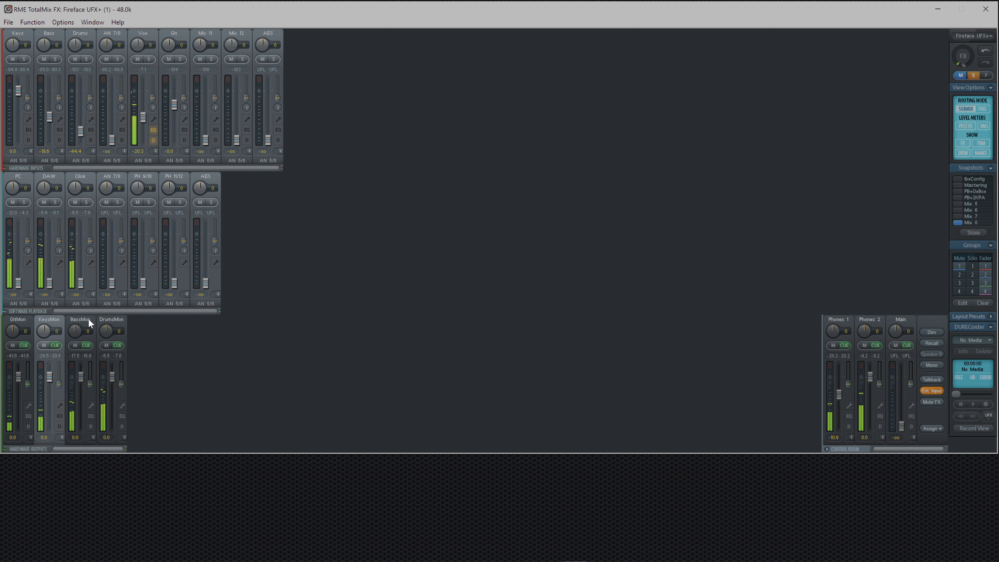
click(10, 397)
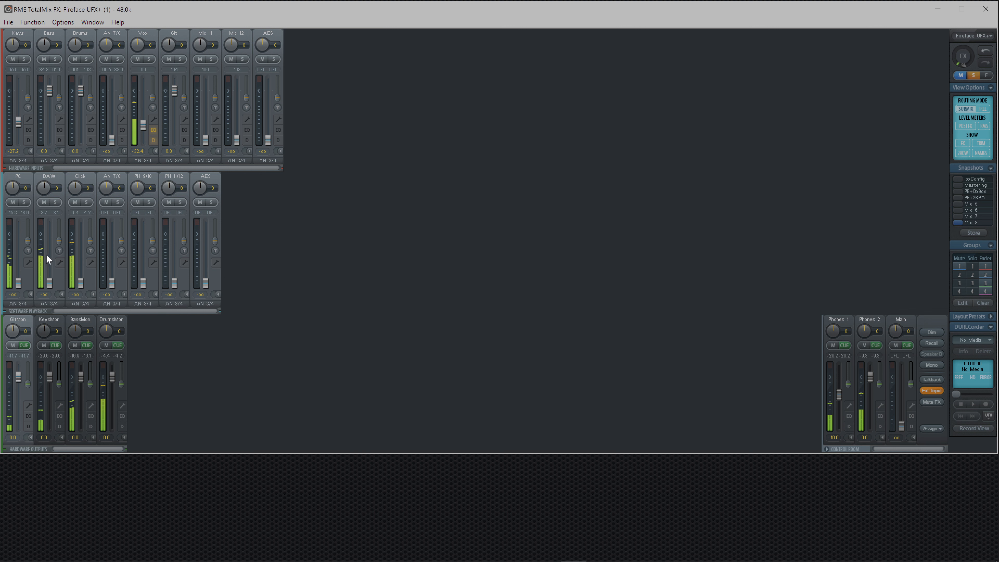
ctrl+click(50, 282)
click(41, 374)
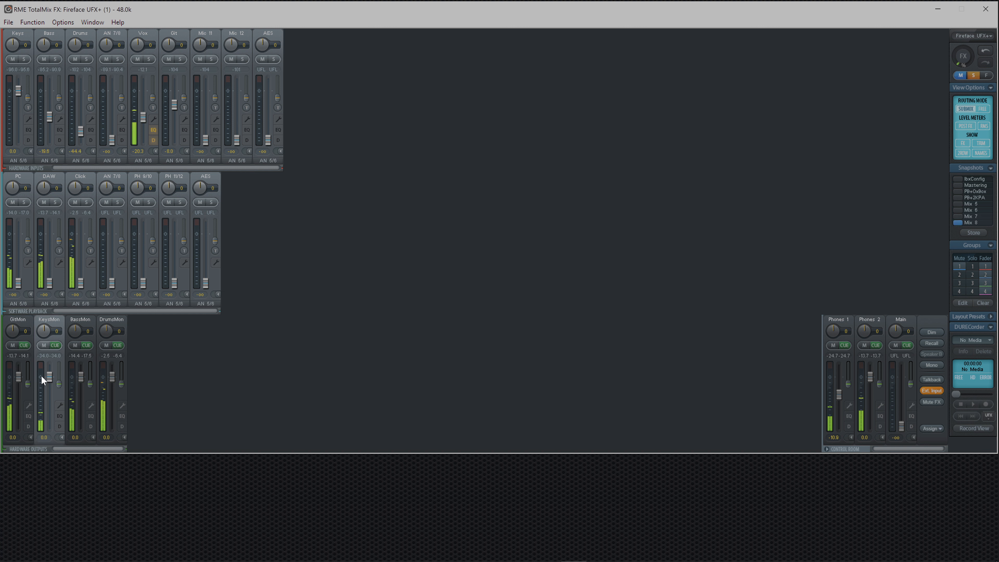
ctrl+click(48, 283)
click(70, 368)
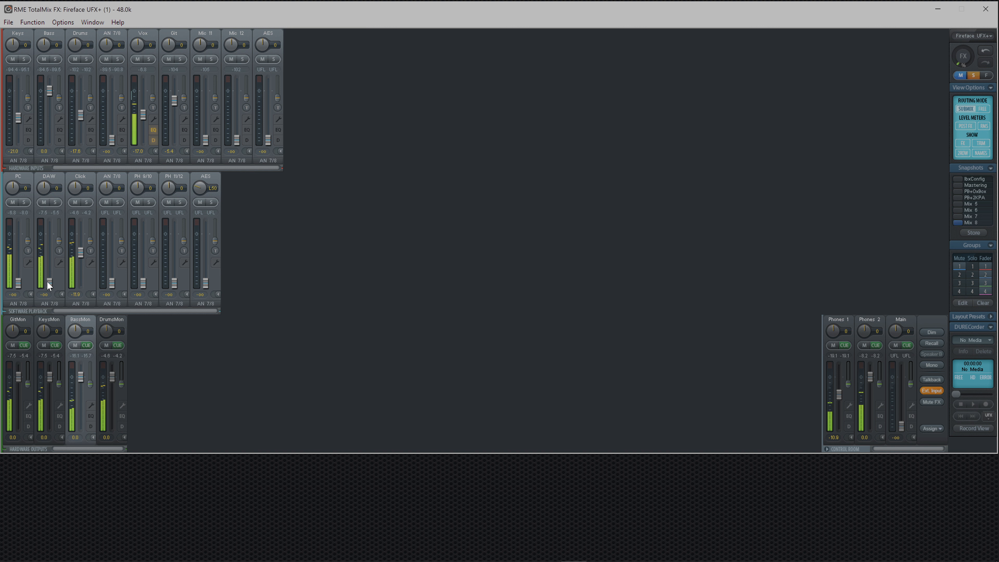
ctrl+click(47, 280)
click(104, 374)
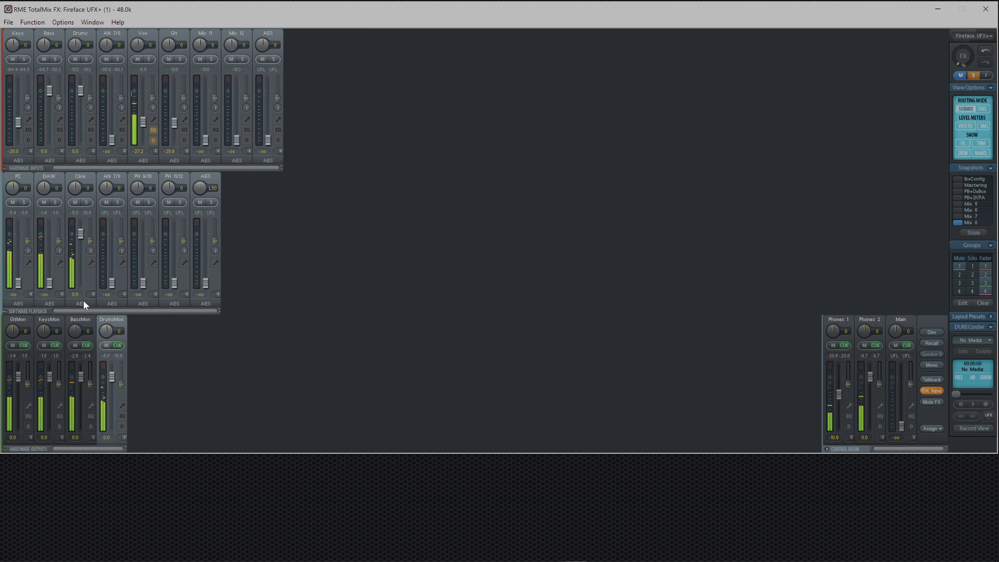
ctrl+click(49, 282)
Pull the DAW playback fully down in the Phones 1 submix and set it to 0 dB in the Phones 2 submix
click(829, 392)
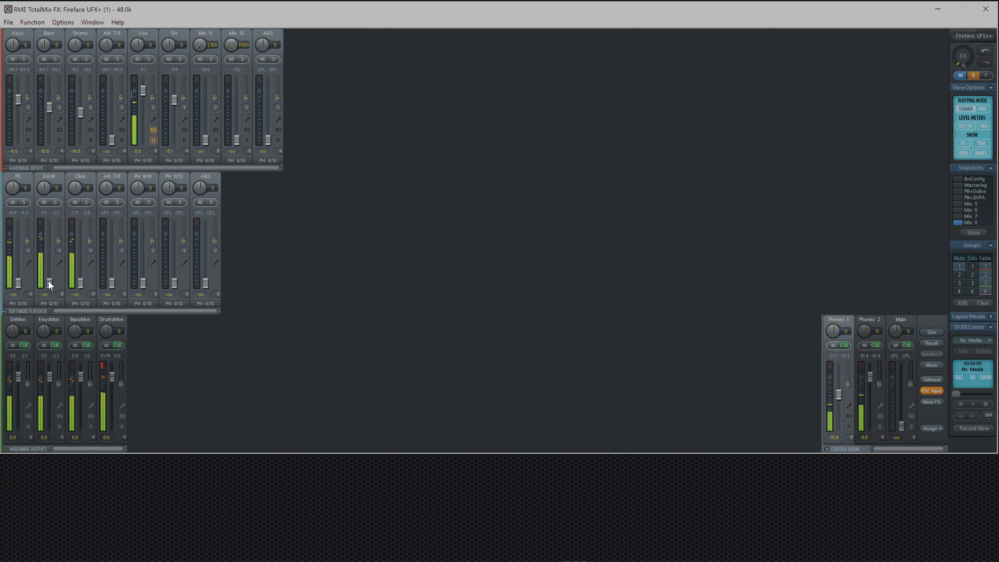
drag(49, 280, 50, 311)
click(859, 389)
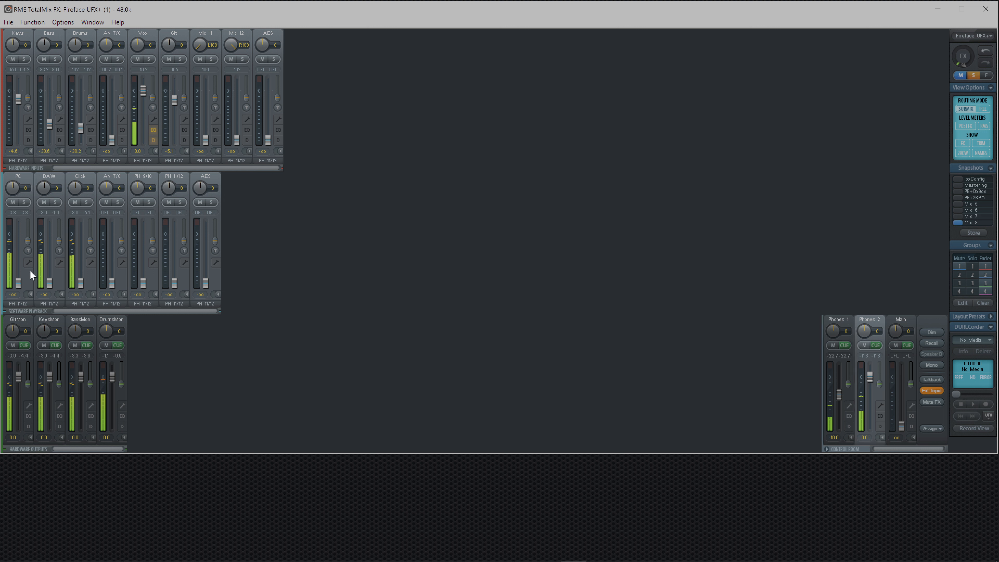
ctrl+click(48, 280)
Raise the Vox input's FX send and turn on the Reverb in the FX section
drag(153, 97, 153, 88)
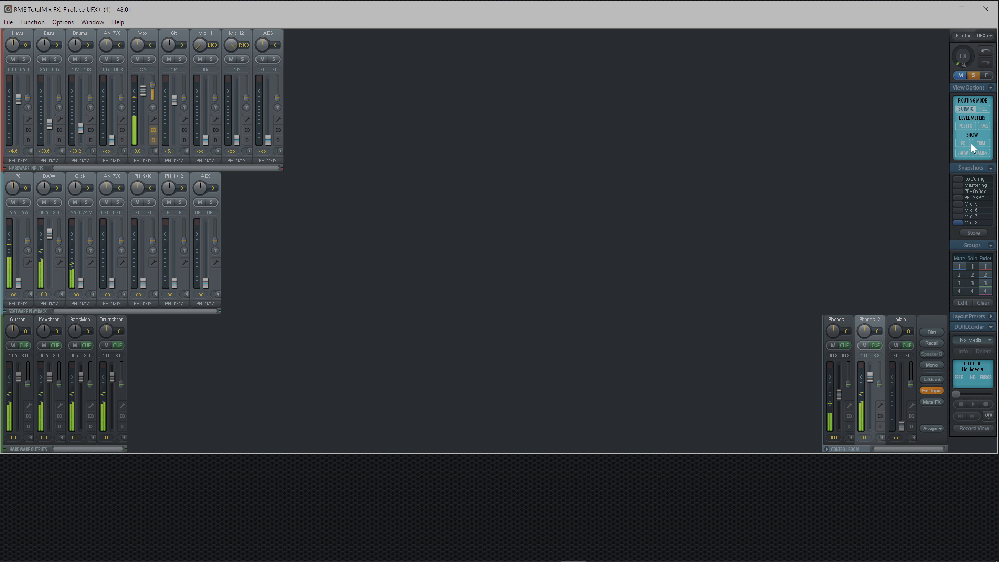
click(963, 142)
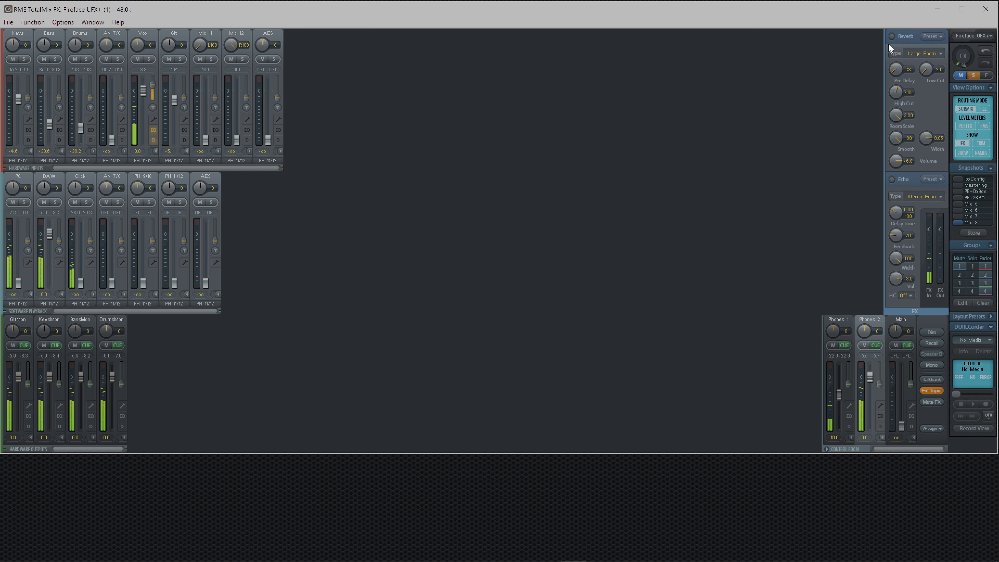
click(891, 36)
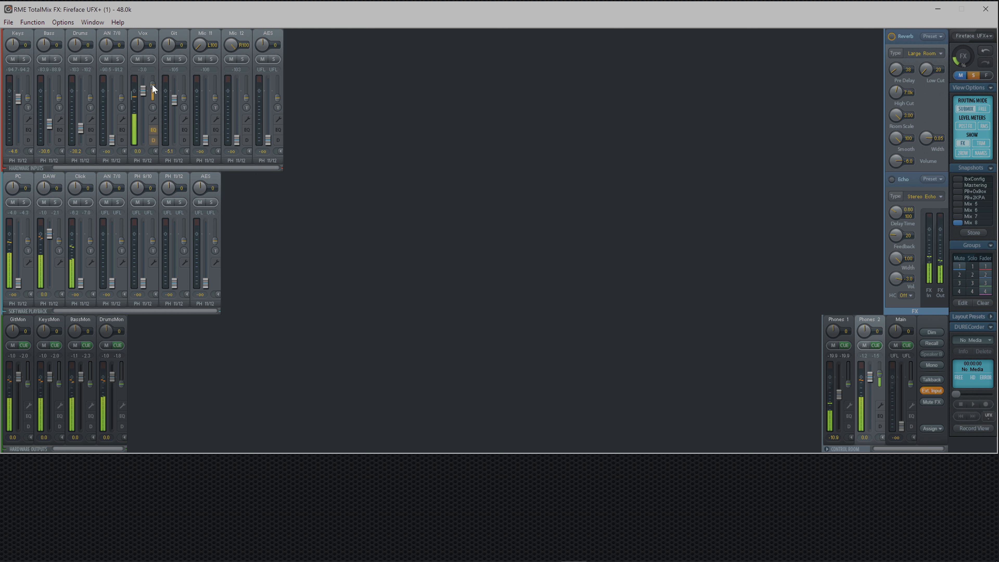
Pull the Vox input's FX send fully down and hide the FX section
drag(153, 89, 154, 114)
click(961, 143)
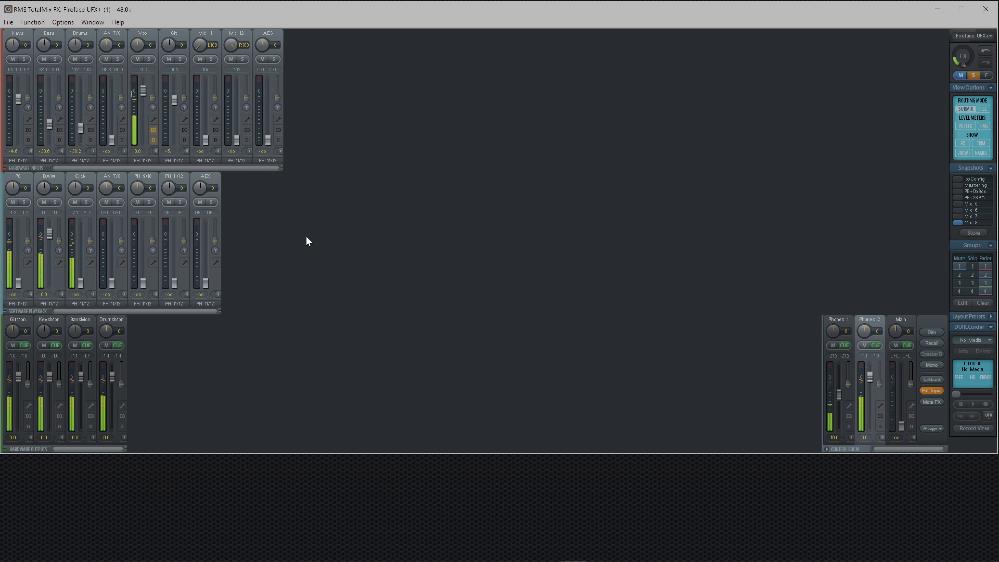
In the channel layout settings, unhide the output channels from ADAT 1/2 through MA 63/64 in the Mixer/Matrix
click(66, 23)
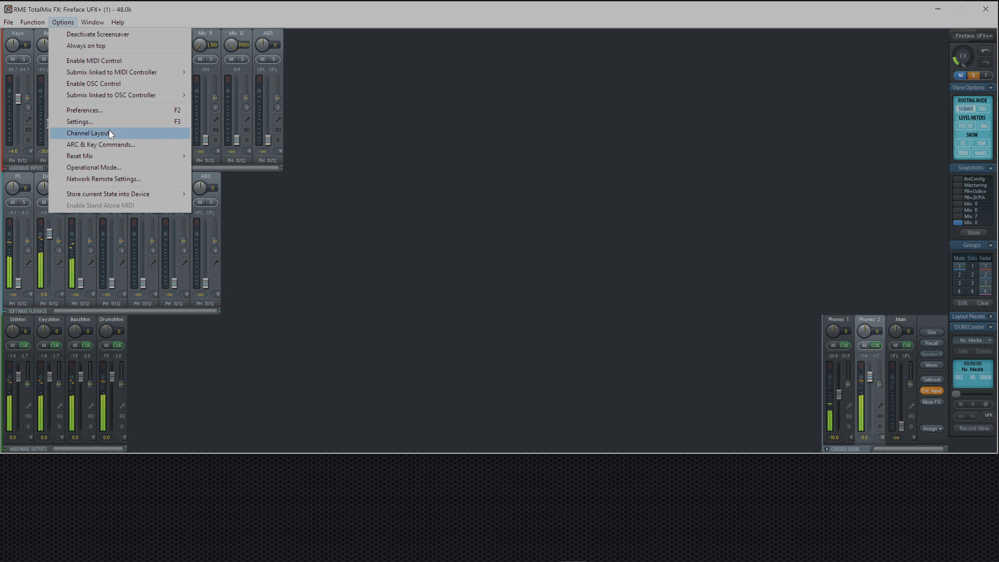
click(86, 133)
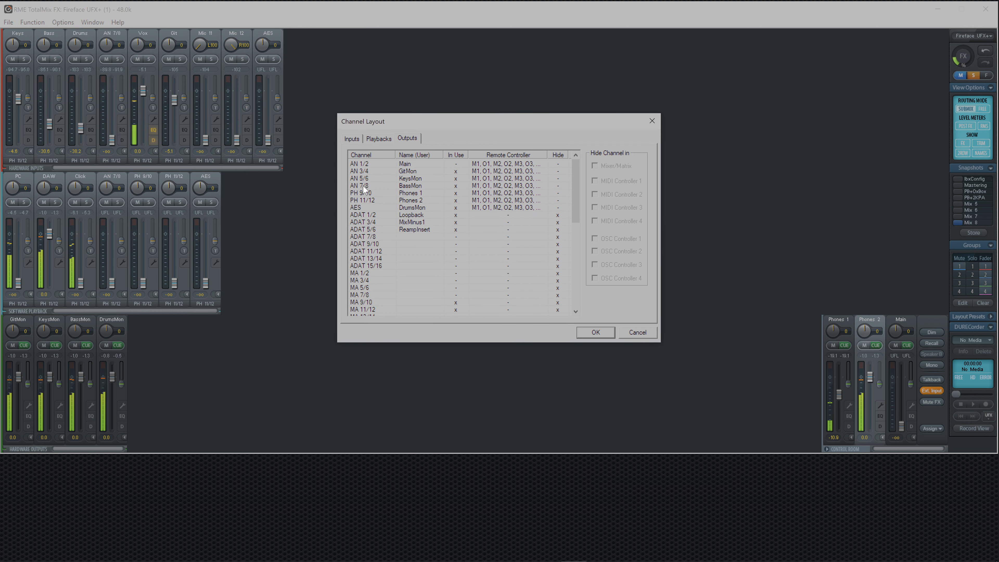
scroll(397, 236, down, 7)
scroll(397, 235, up, 7)
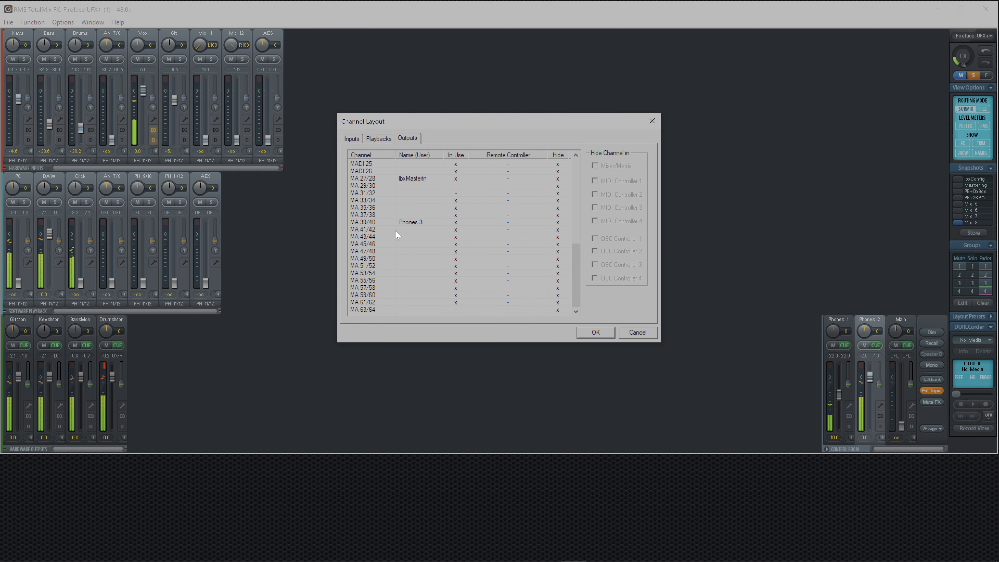
scroll(397, 235, down, 4)
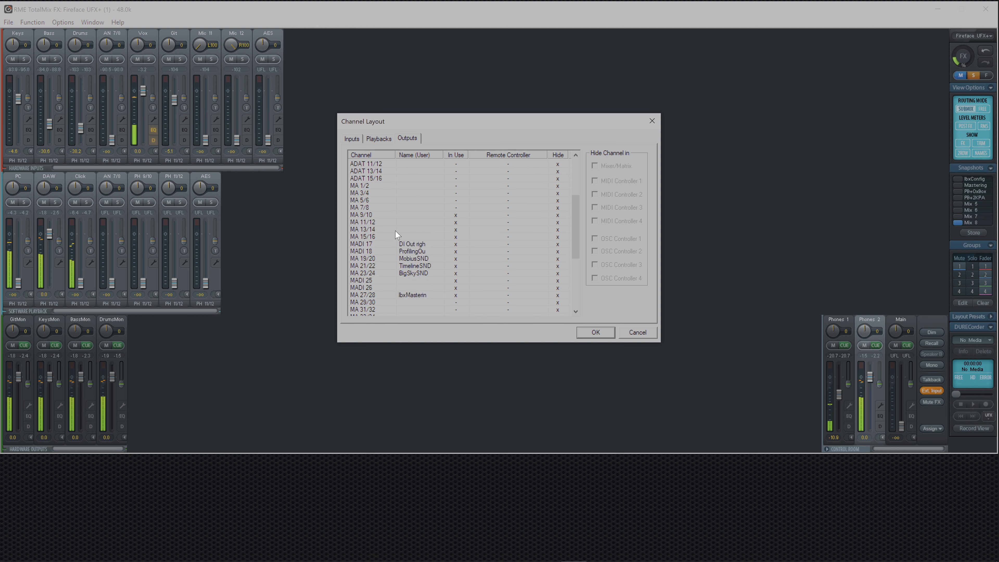
scroll(397, 236, up, 4)
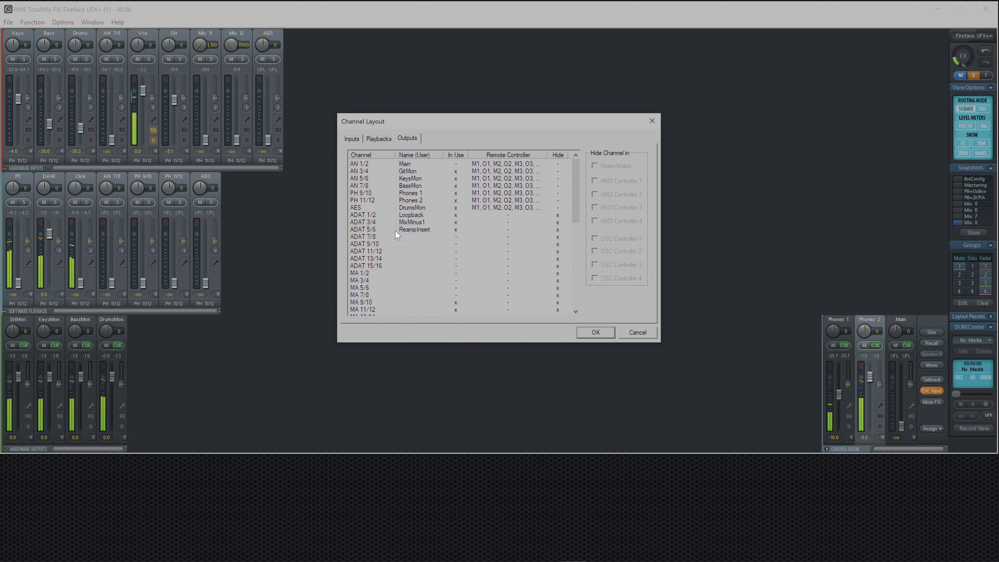
click(368, 217)
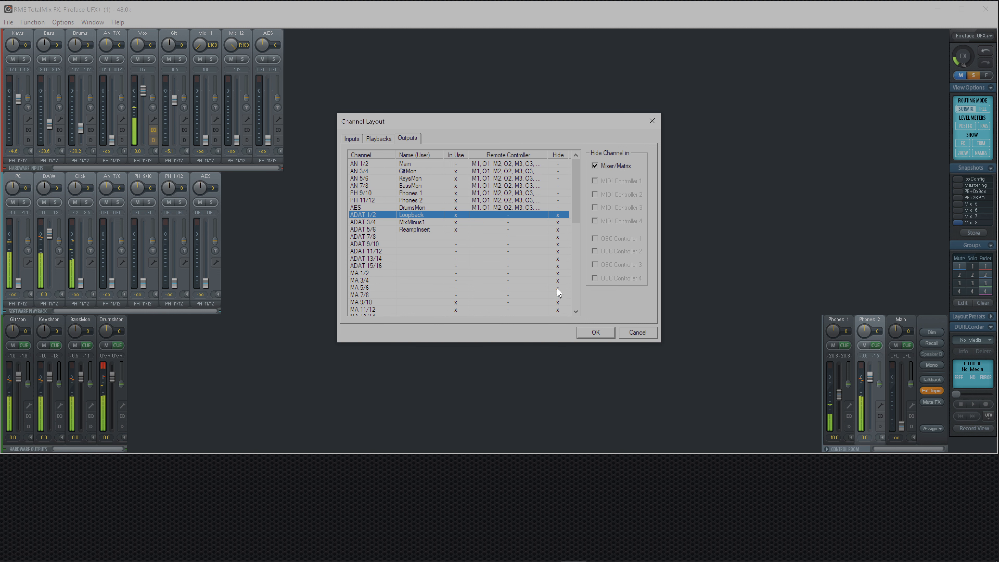
scroll(405, 269, down, 15)
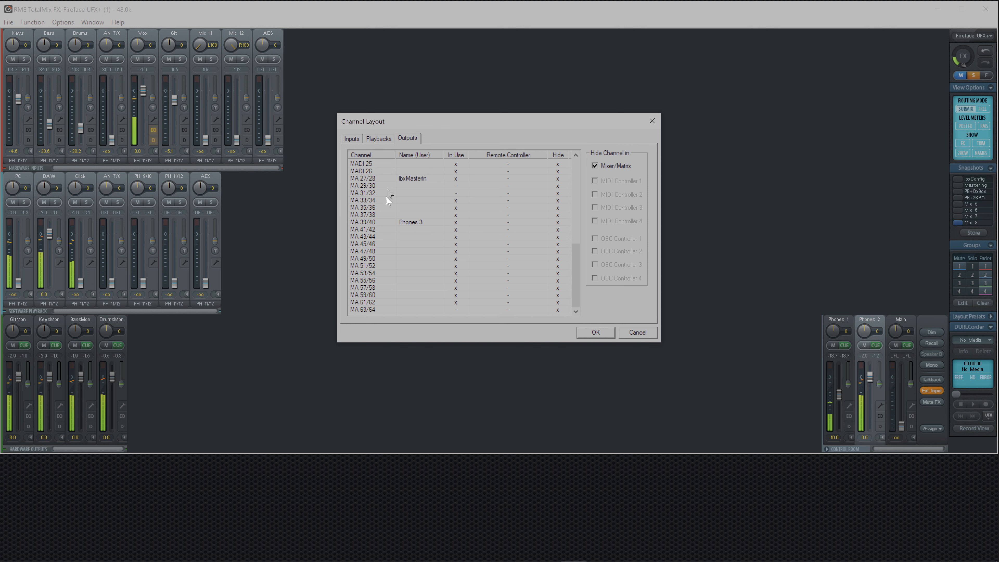
shift+click(361, 310)
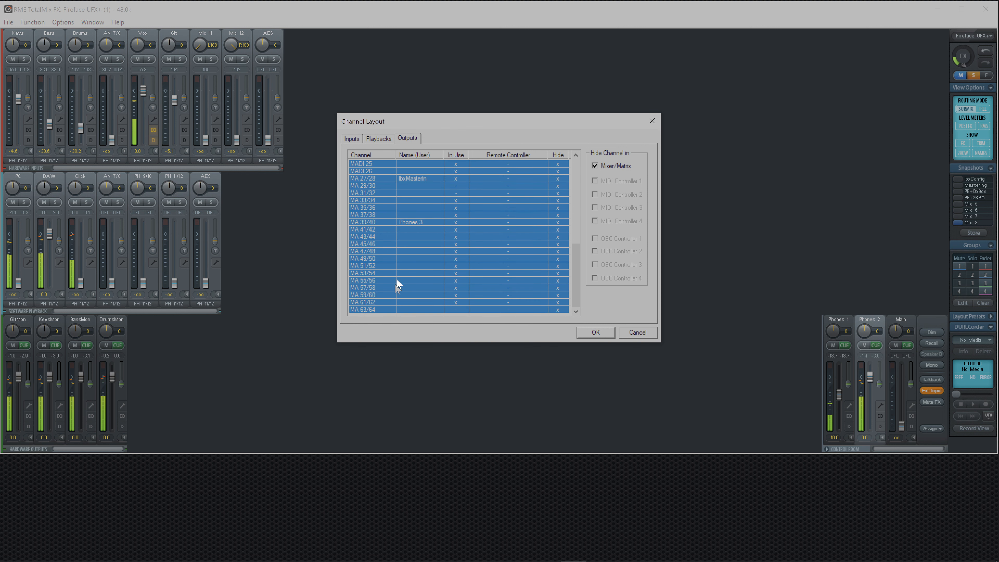
click(595, 167)
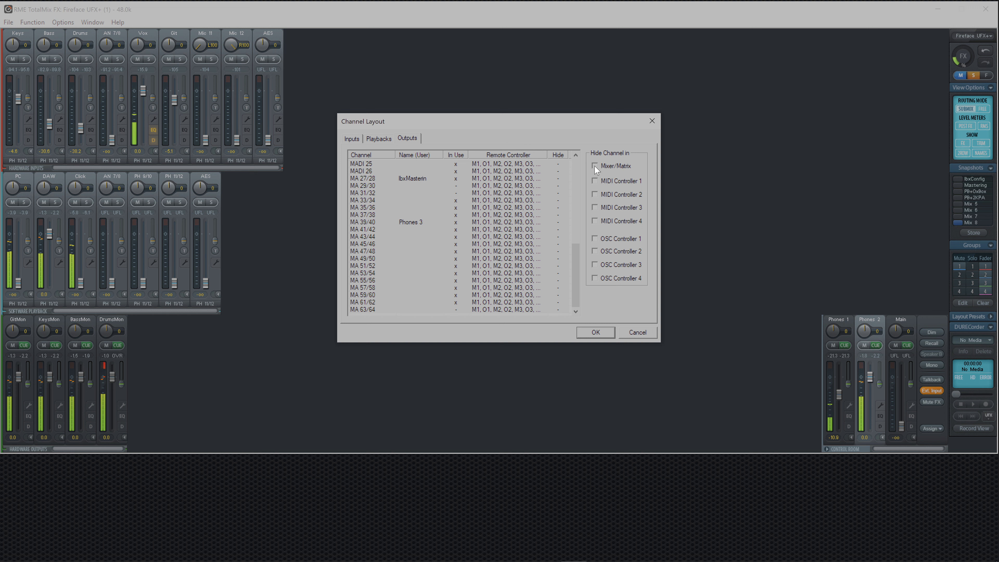
Unhide the playback channels from ADAT 1/2 through MA 63/64 in the Mixer/Matrix
click(378, 138)
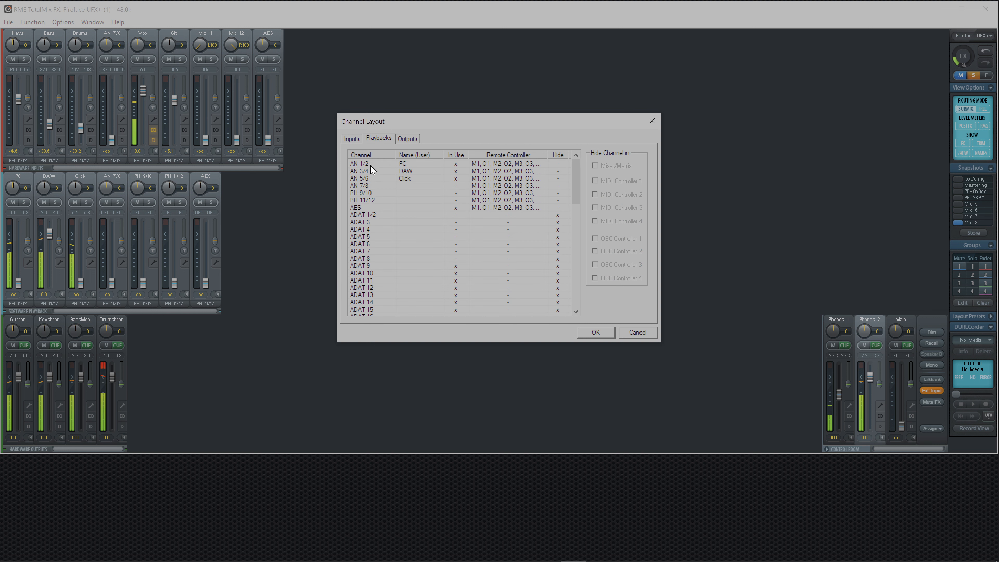
click(371, 215)
scroll(370, 237, down, 15)
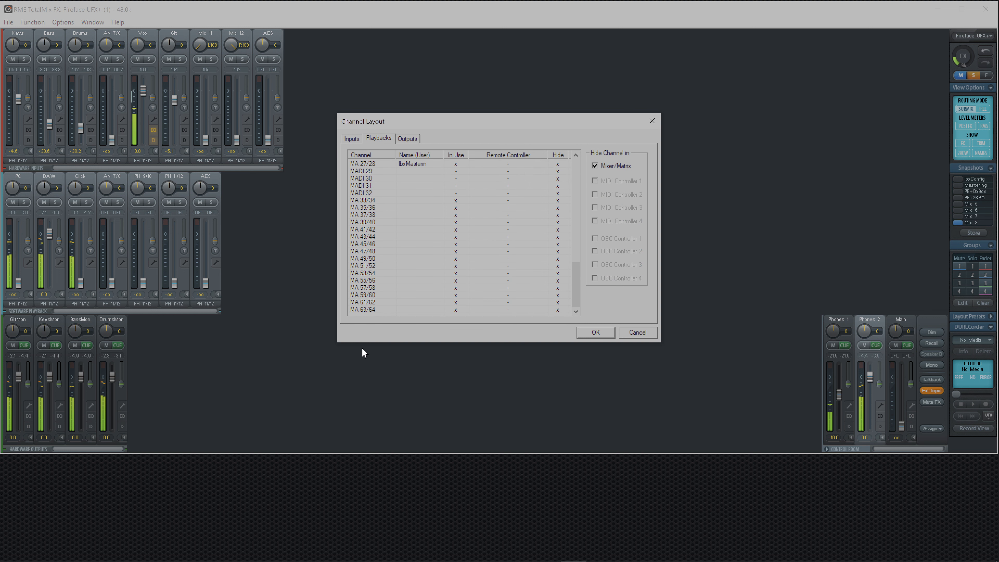
shift+click(372, 309)
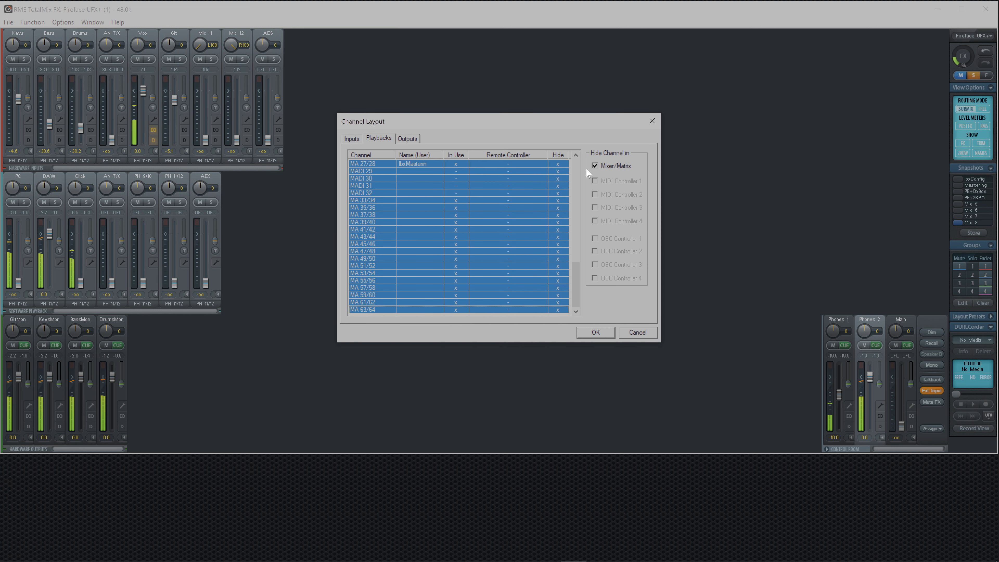
click(594, 167)
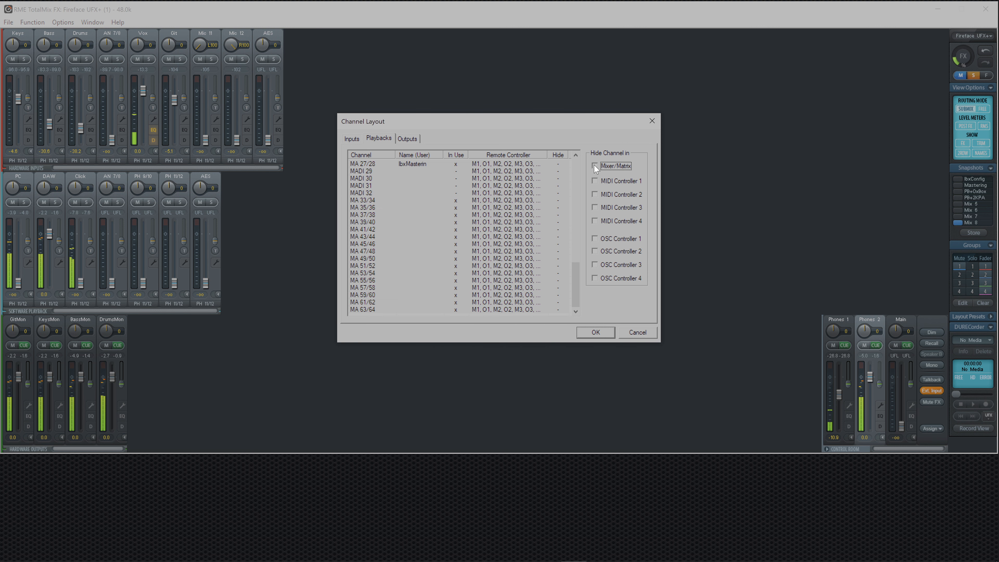
Unhide the input channels from ADAT 1/2 through MA 63/64 in the Mixer/Matrix and apply the channel layout
click(352, 139)
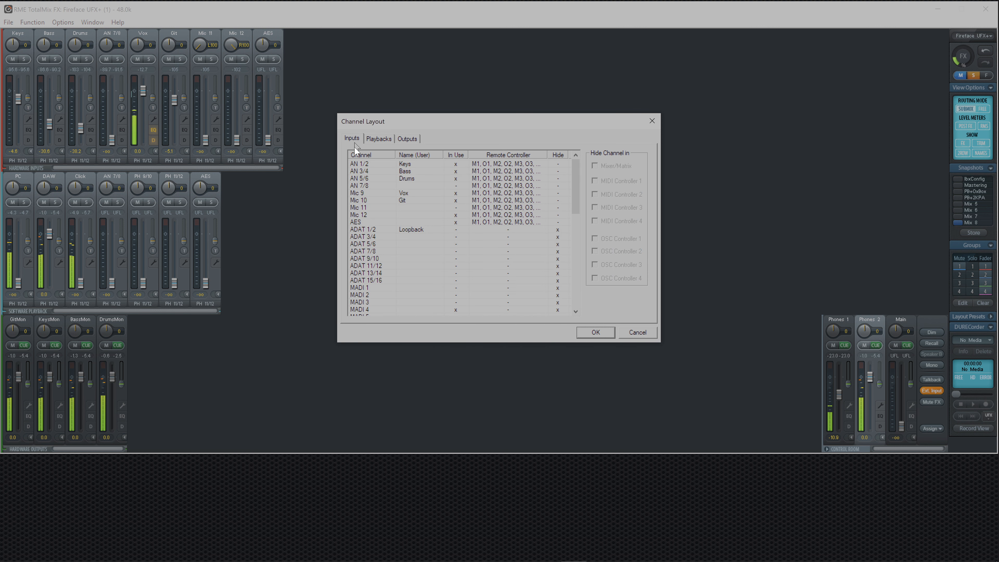
click(370, 228)
scroll(369, 228, down, 12)
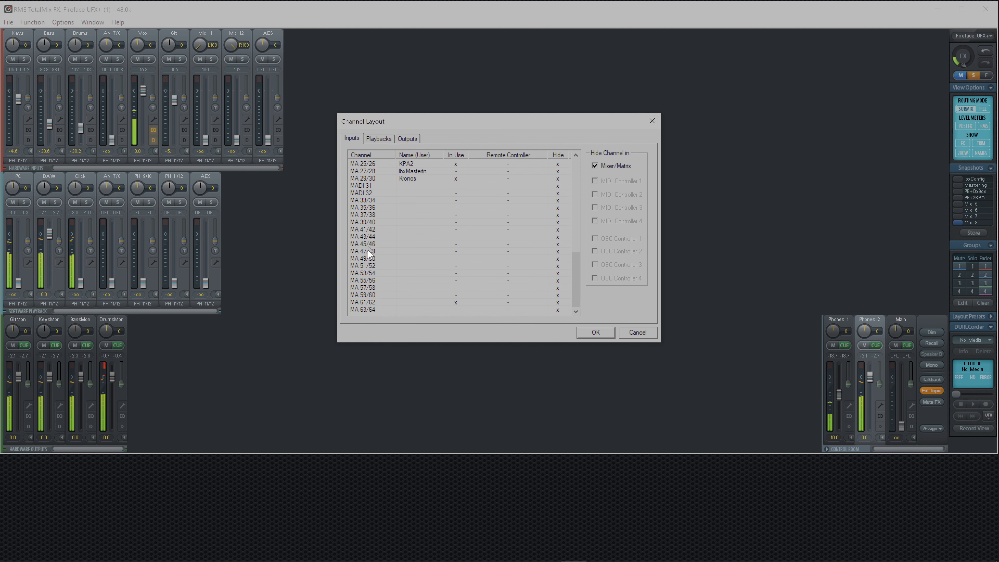
shift+click(375, 310)
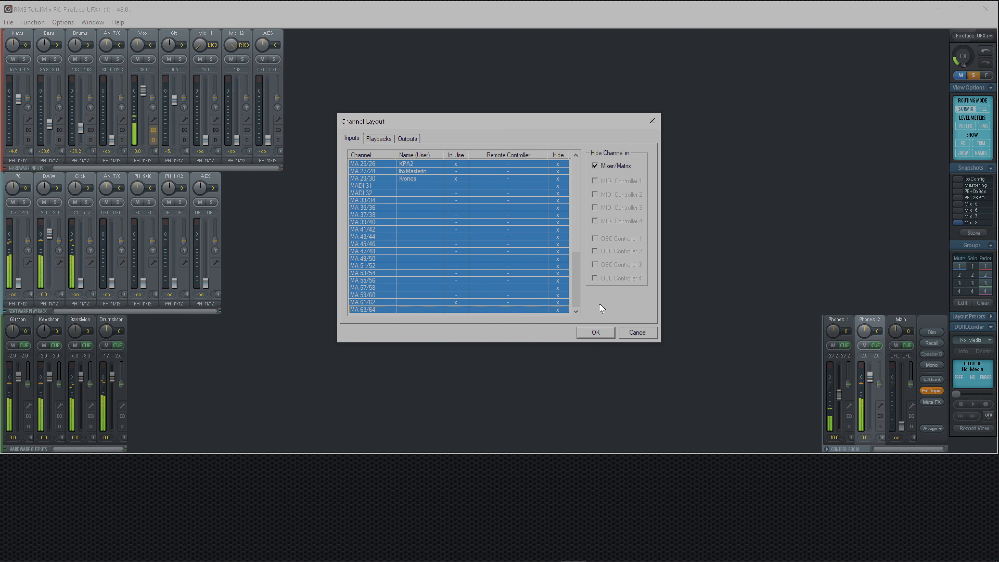
click(595, 167)
click(595, 167)
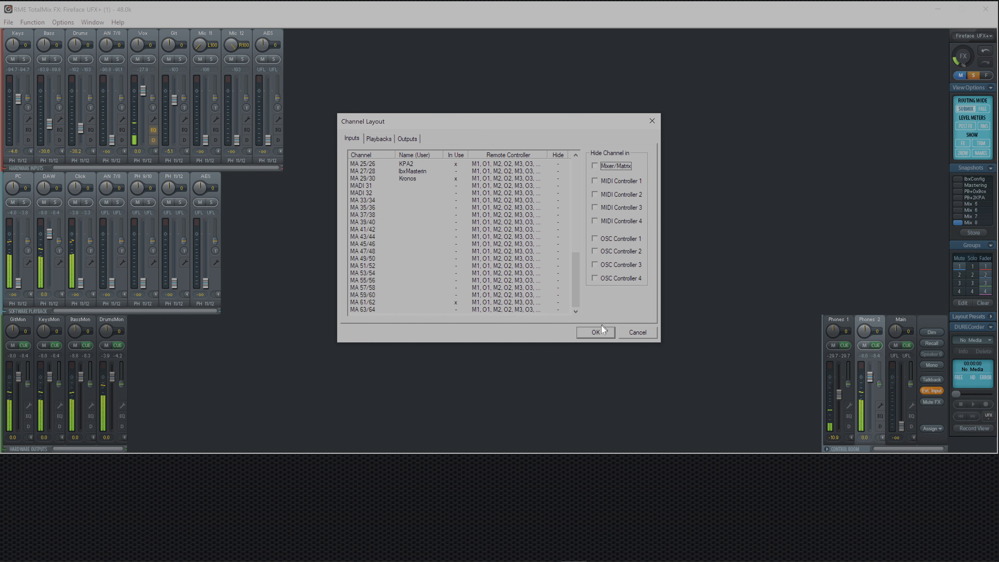
click(597, 331)
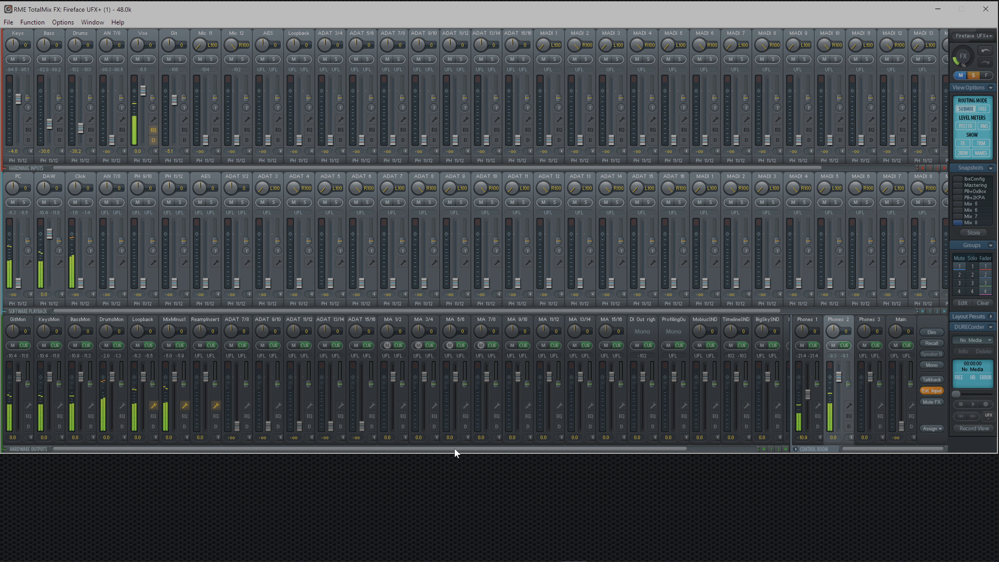
View the submixes of the MA 7/8, MA 3/4, ADAT 15/16, ADAT 13/14 and MA 1/2 outputs
drag(455, 450, 347, 465)
click(446, 404)
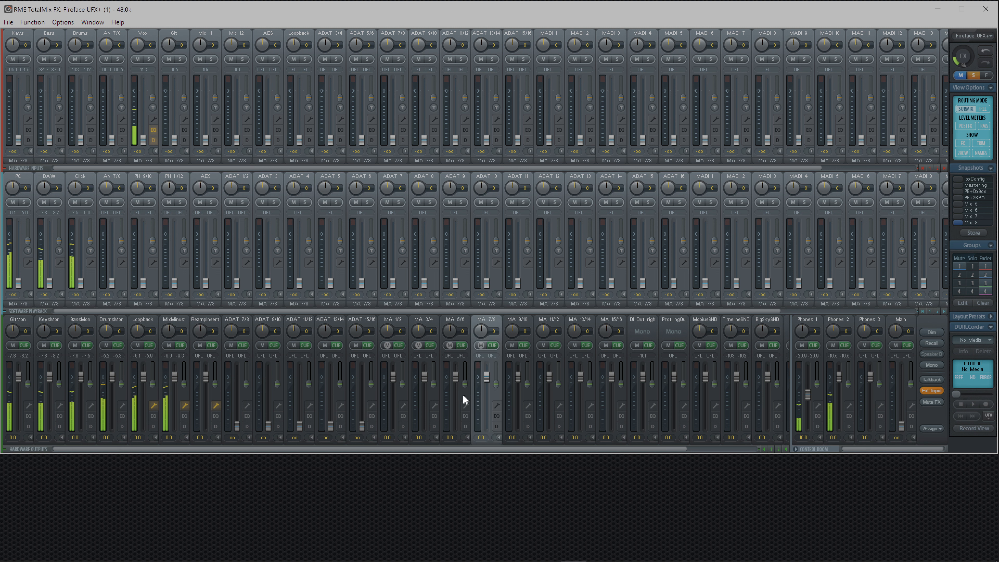
click(412, 394)
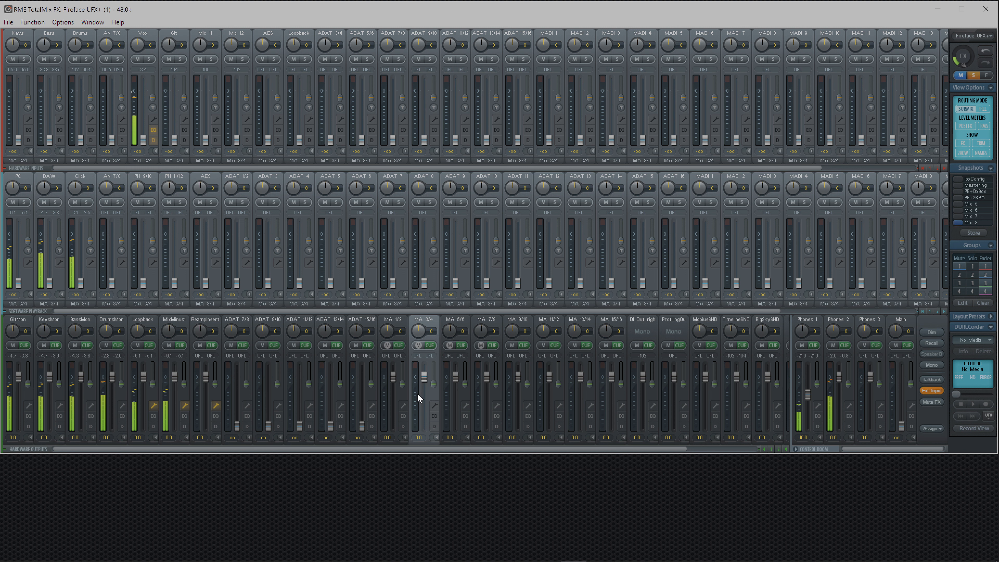
click(353, 398)
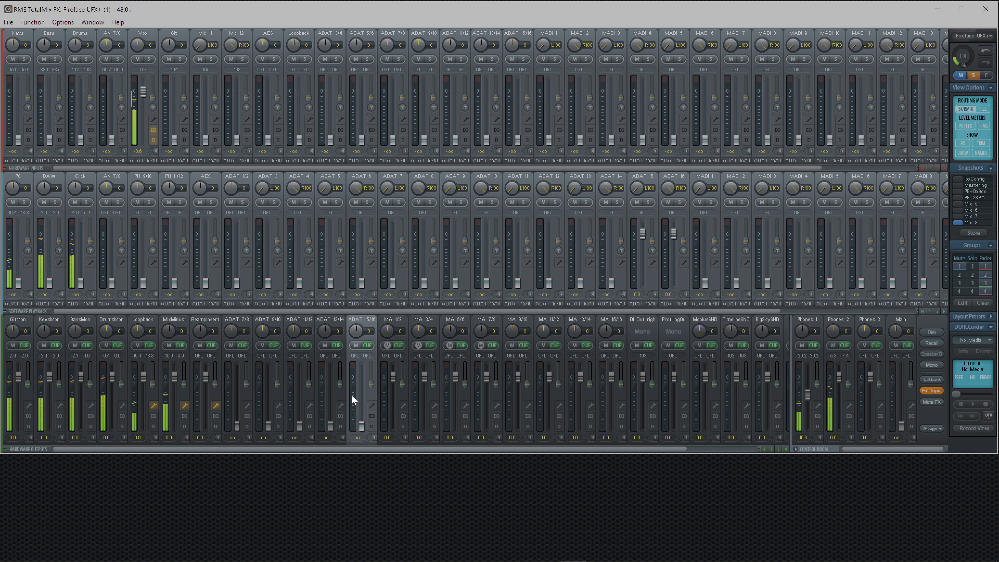
click(327, 395)
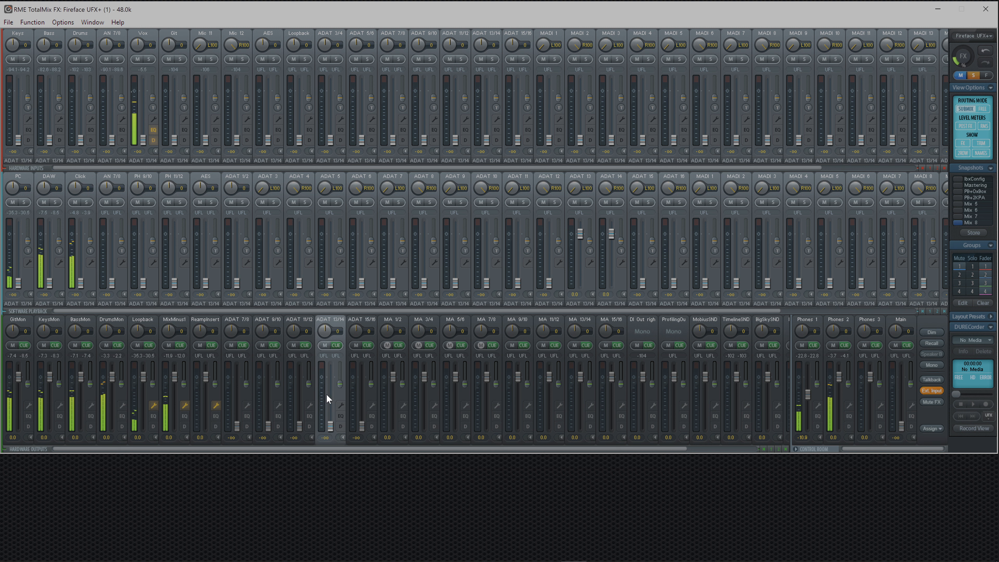
click(381, 395)
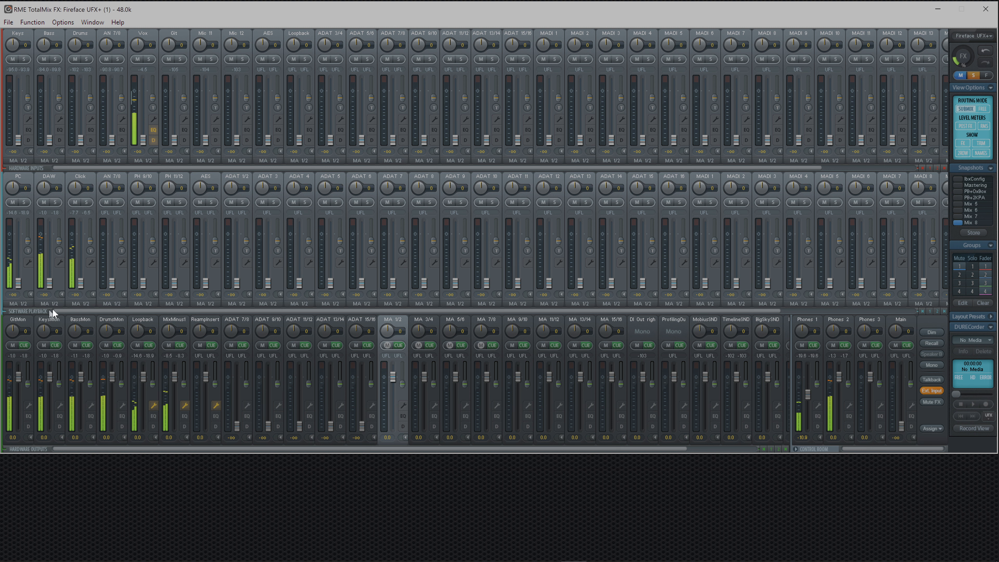
drag(98, 311, 67, 310)
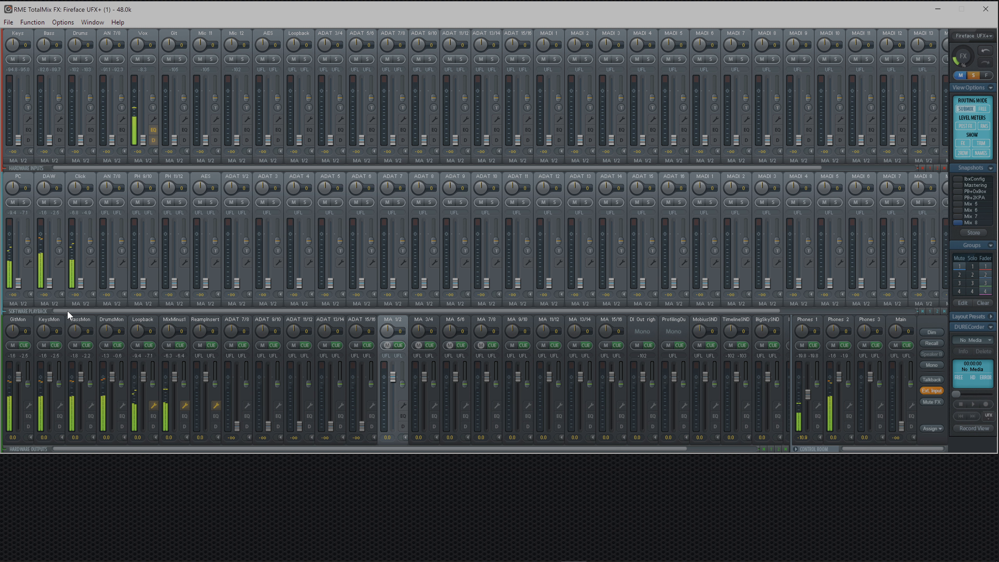